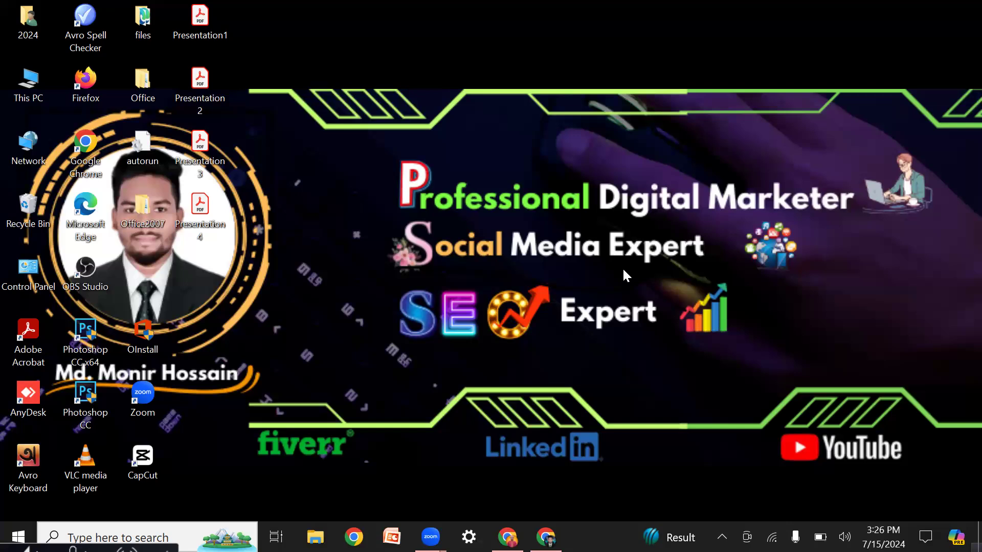
{"action": "left_click", "coordinate": [508, 537]}
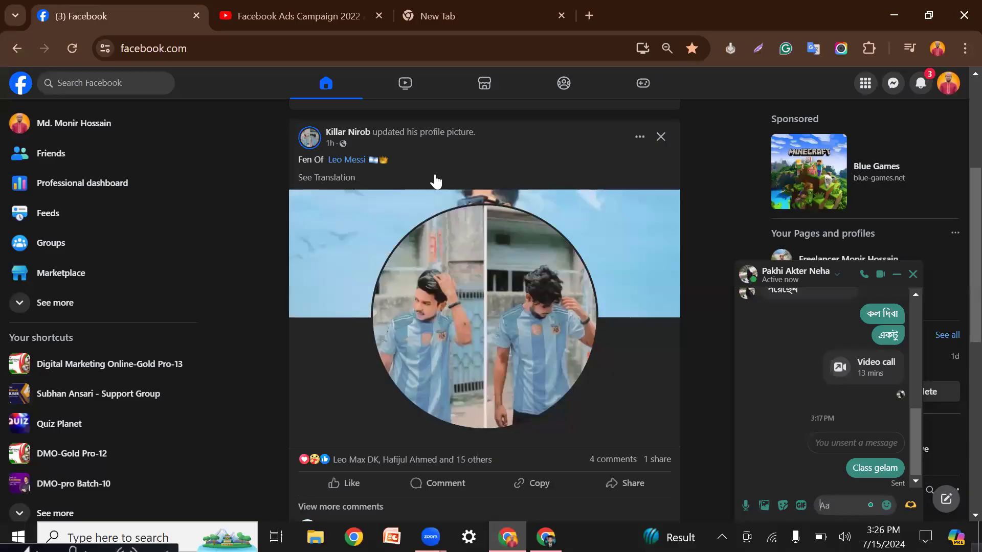
{"action": "key", "text": "ctrl+3"}
{"action": "left_click", "coordinate": [392, 49]}
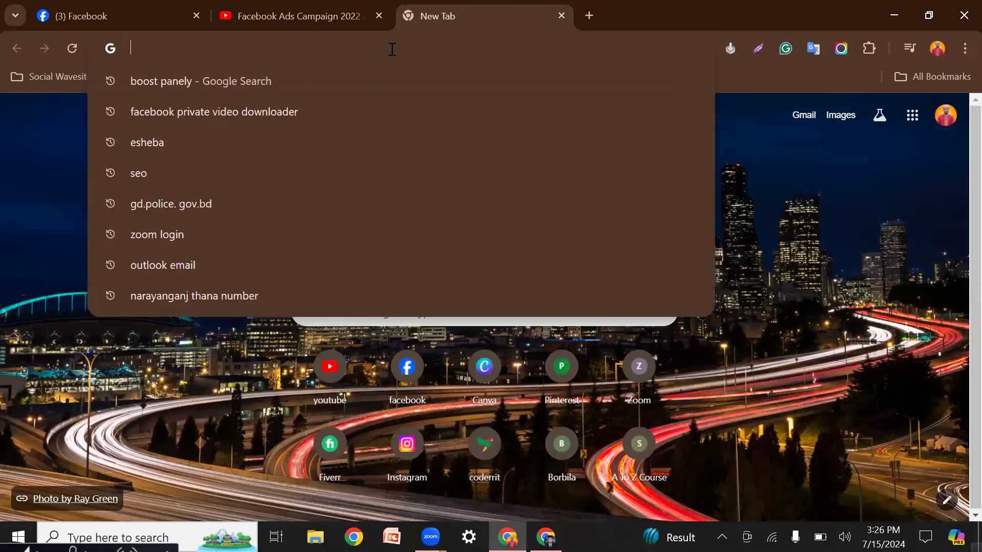
{"action": "left_click", "coordinate": [41, 184]}
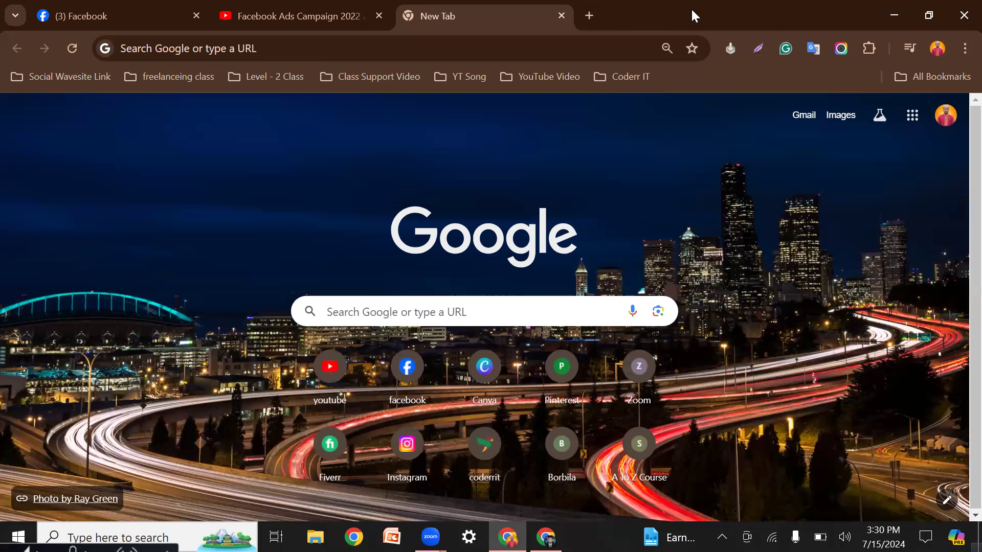
{"action": "left_click", "coordinate": [300, 53]}
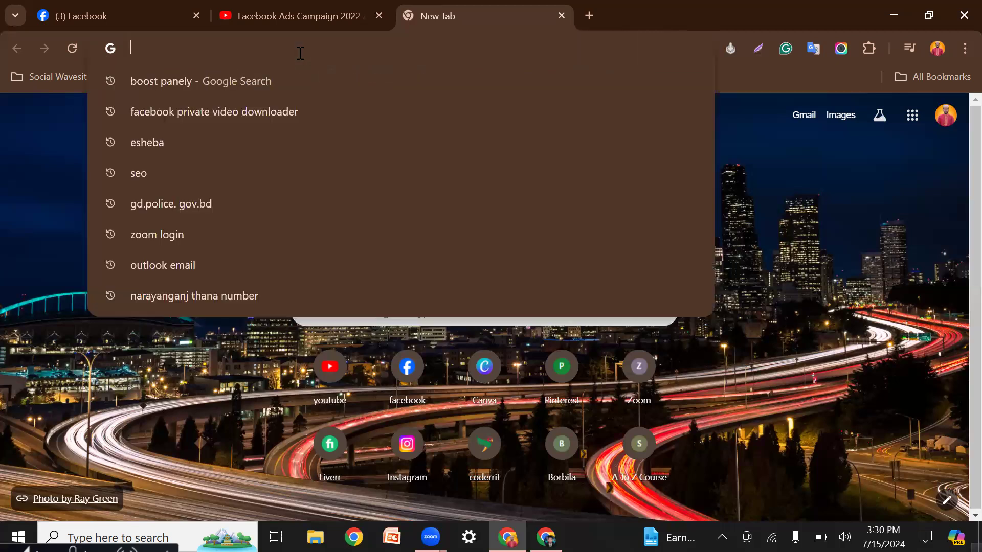
{"action": "left_click", "coordinate": [34, 245]}
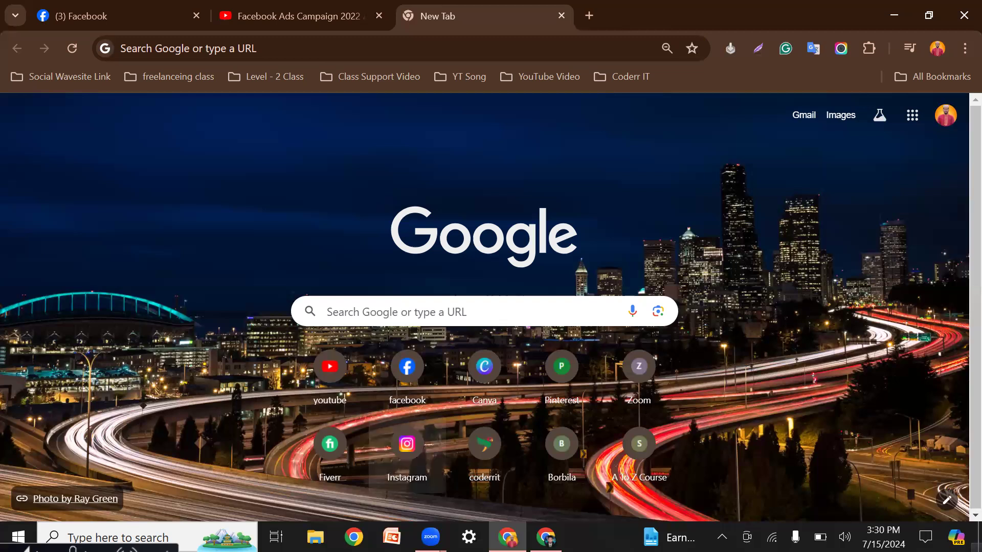
{"action": "left_click", "coordinate": [431, 537]}
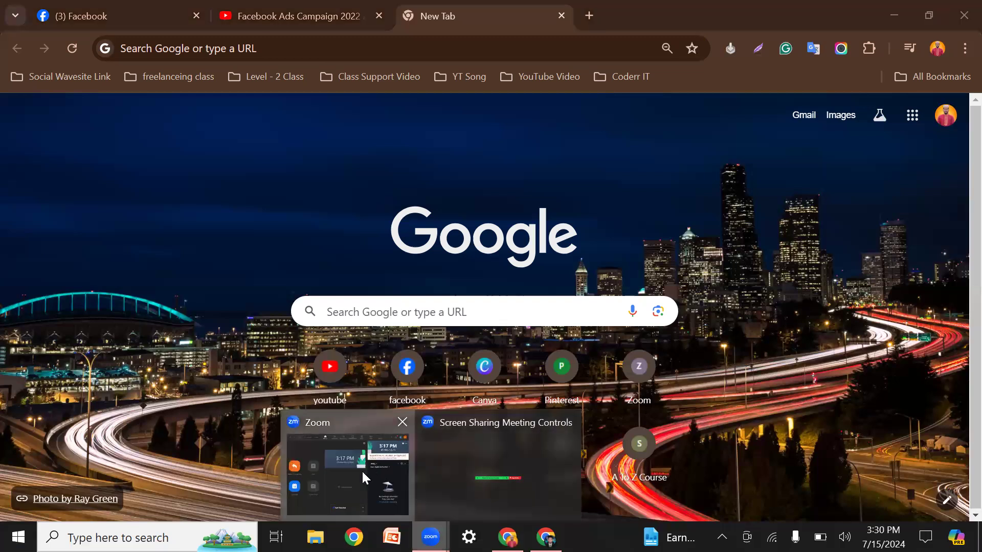
{"action": "left_click", "coordinate": [362, 473]}
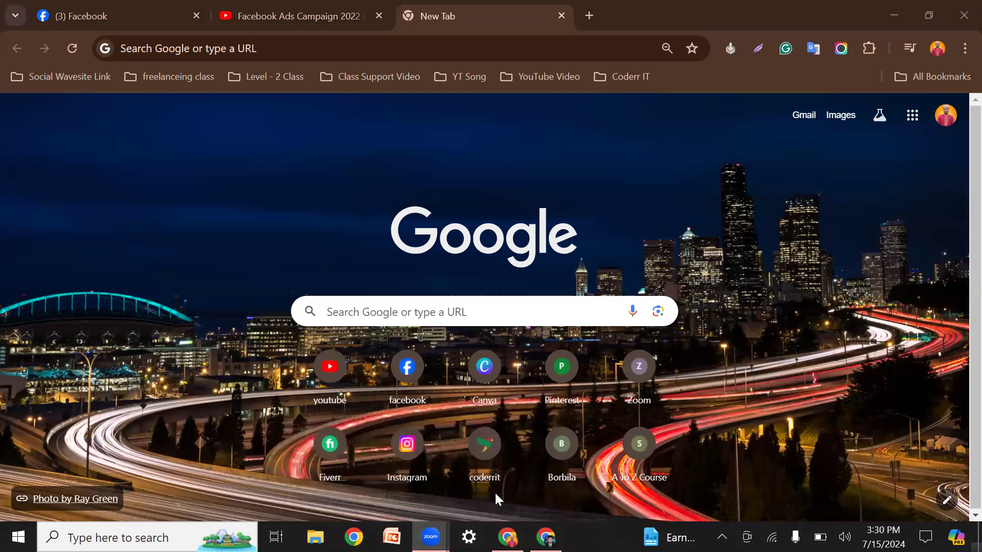
{"action": "left_click", "coordinate": [767, 54]}
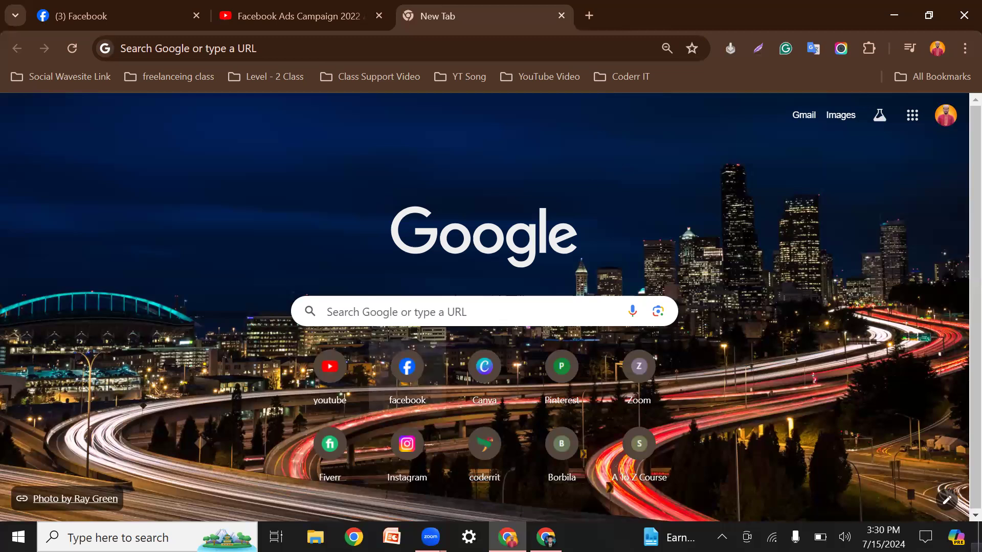
Switch to the Chrome window with the Food Bazer 24 Facebook feed and view its list of switchable profiles
{"action": "left_click", "coordinate": [546, 537]}
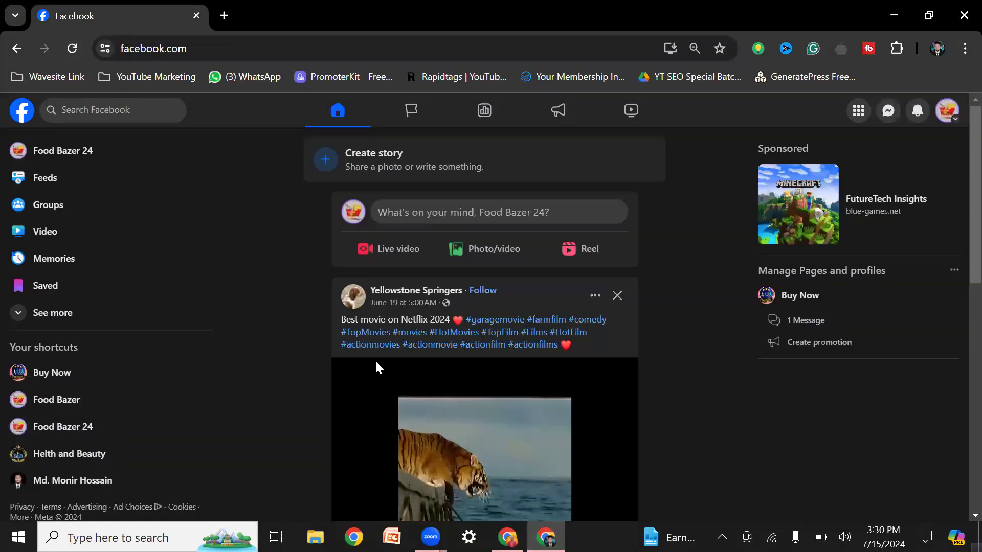
{"action": "scroll", "coordinate": [591, 368], "scroll_direction": "down", "scroll_amount": 10}
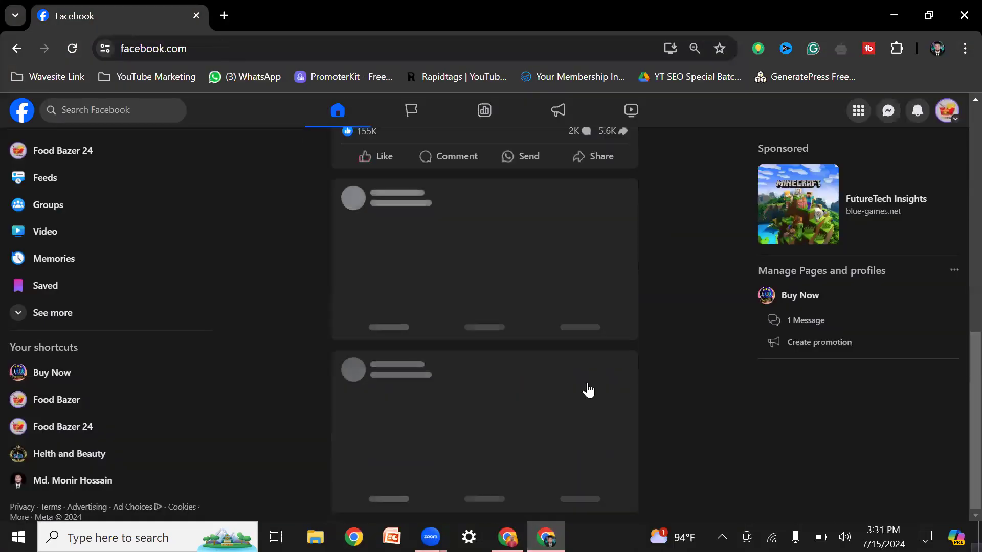
{"action": "scroll", "coordinate": [587, 390], "scroll_direction": "up", "scroll_amount": 10}
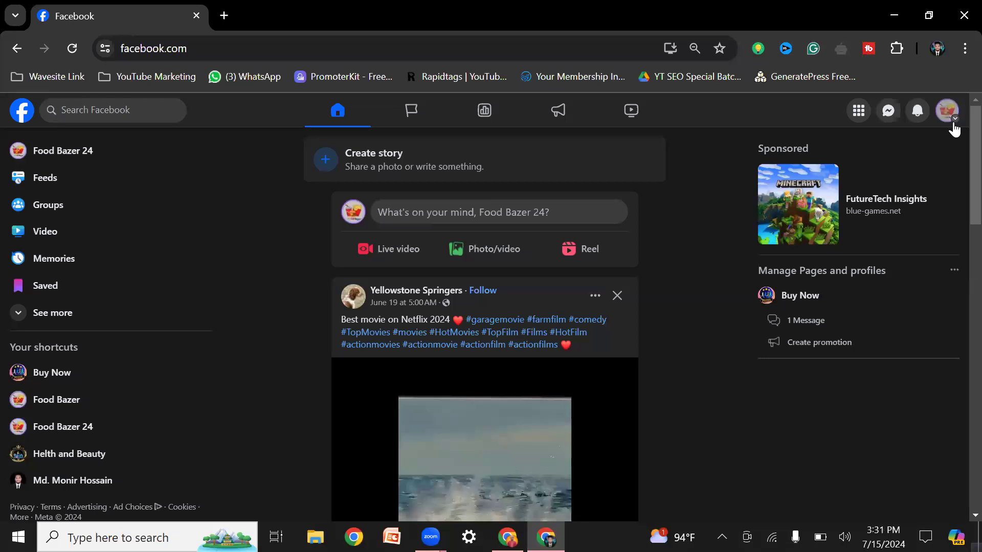
{"action": "left_click", "coordinate": [951, 124]}
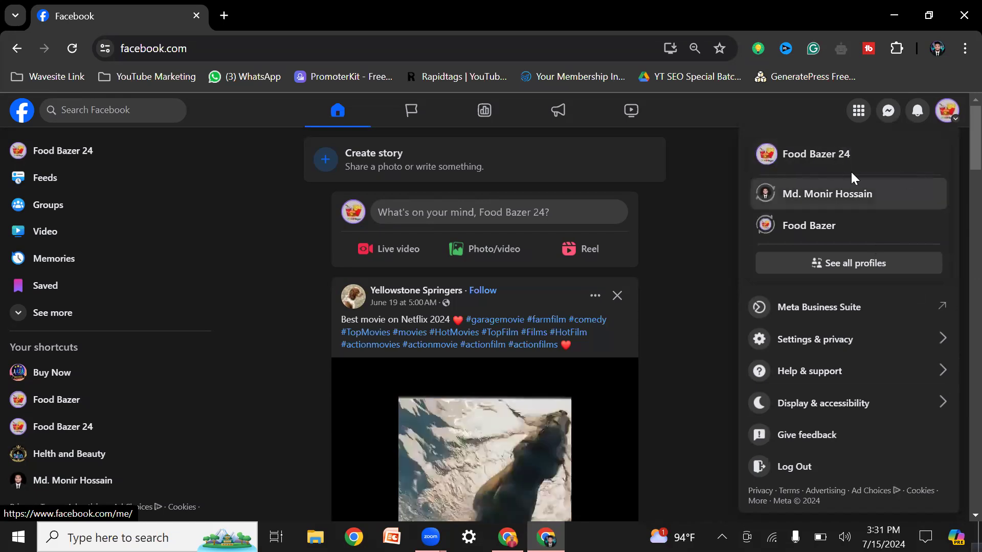
{"action": "left_click", "coordinate": [698, 247]}
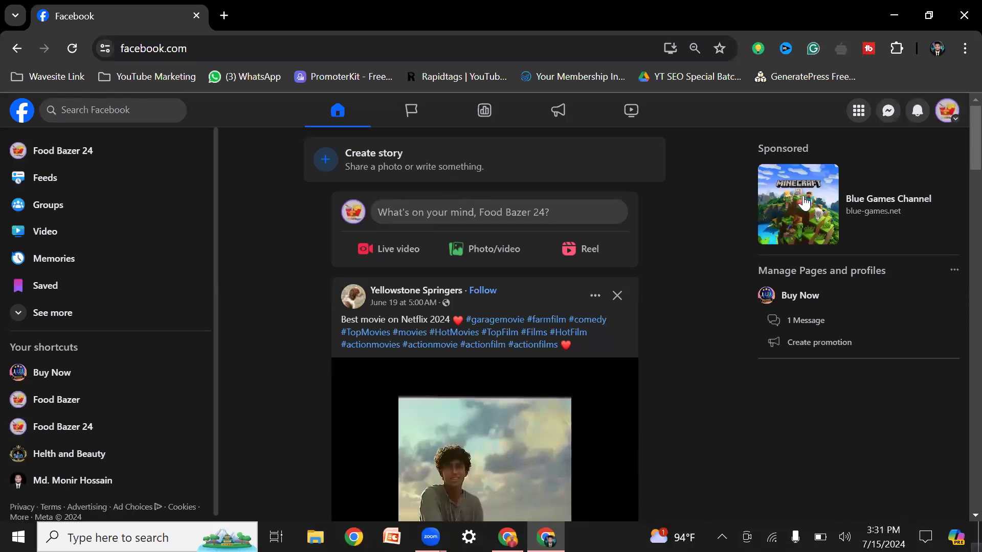
Search Google for "facebook ads manager" in a new browser tab
{"action": "left_click", "coordinate": [225, 16]}
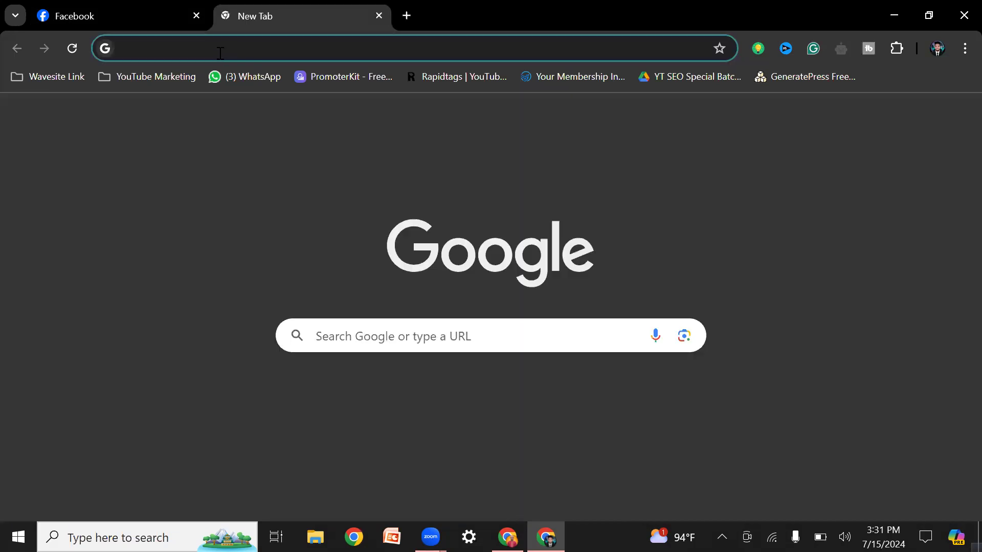
{"action": "left_click", "coordinate": [220, 53]}
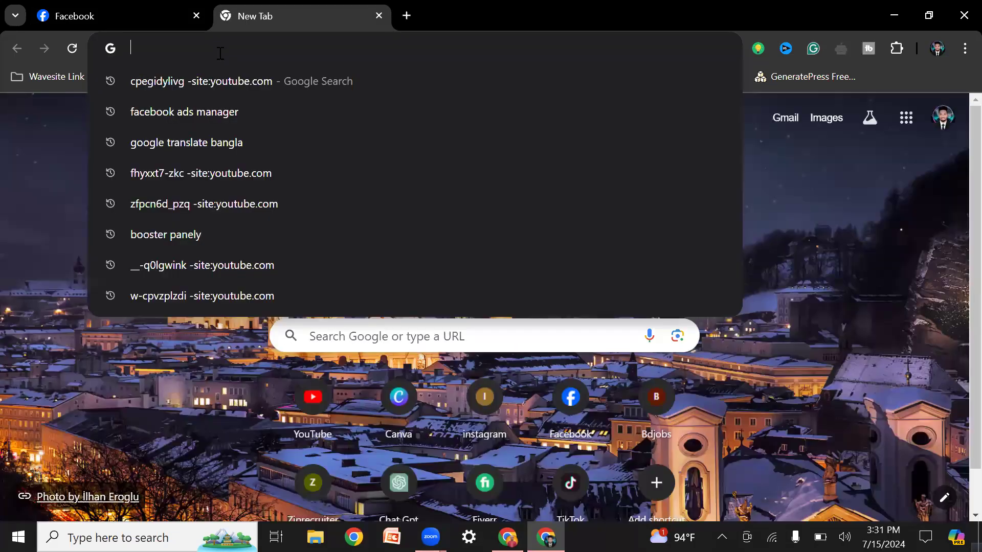
{"action": "left_click", "coordinate": [45, 173]}
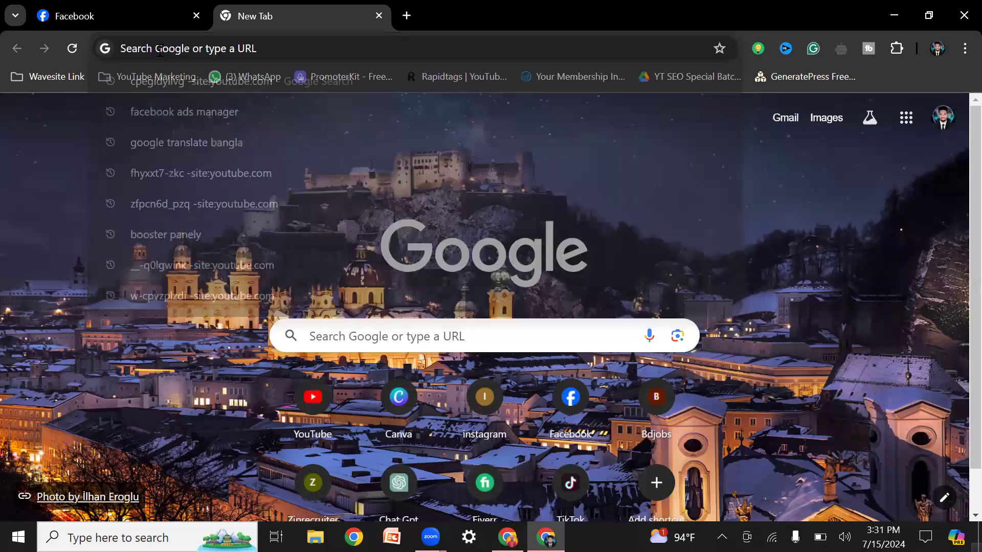
{"action": "left_click", "coordinate": [159, 50]}
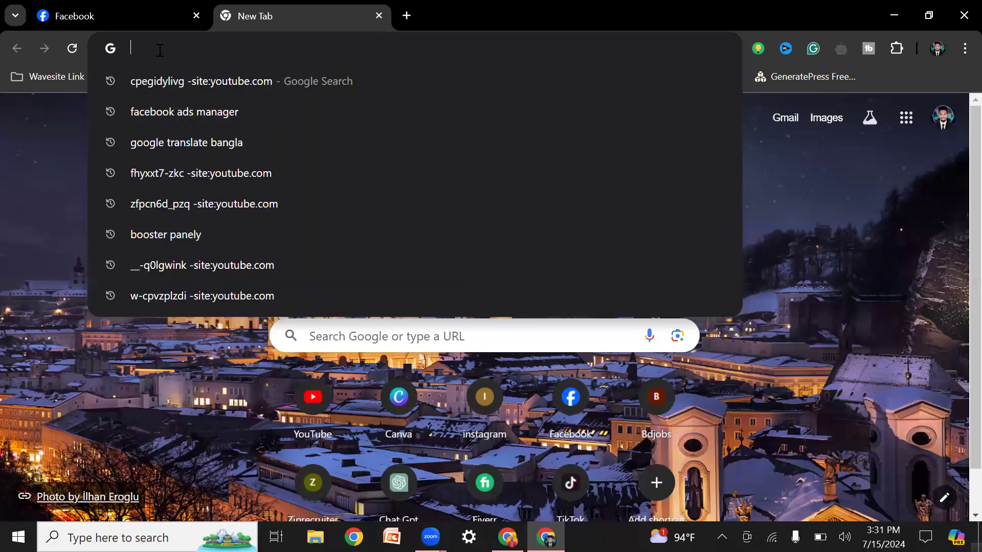
{"action": "type", "text": "faceb"}
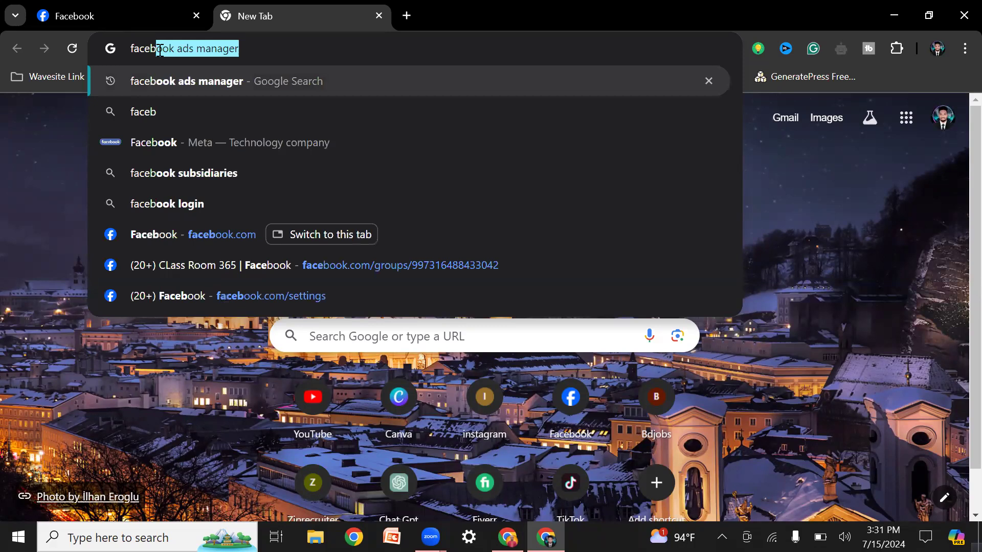
{"action": "type", "text": "ook ad"}
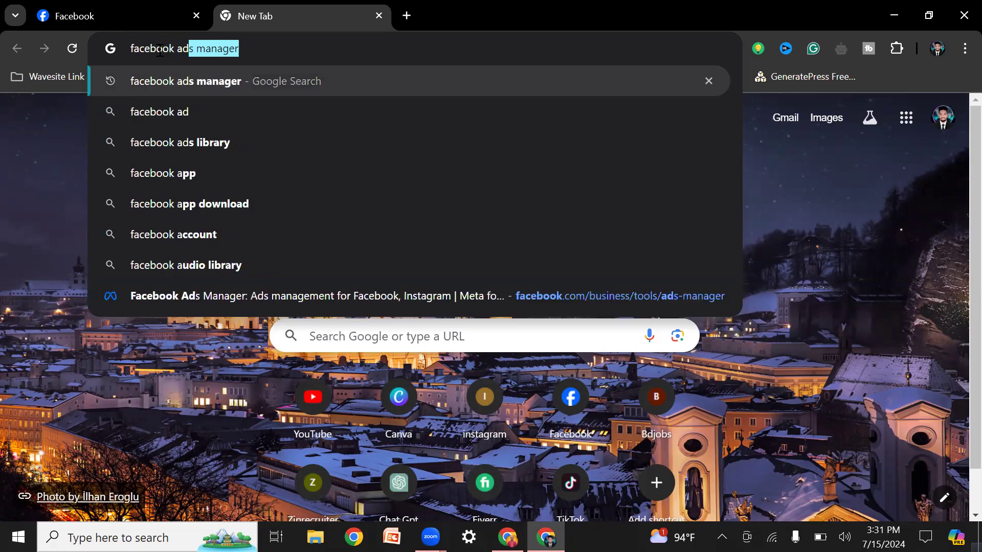
{"action": "type", "text": "s manager"}
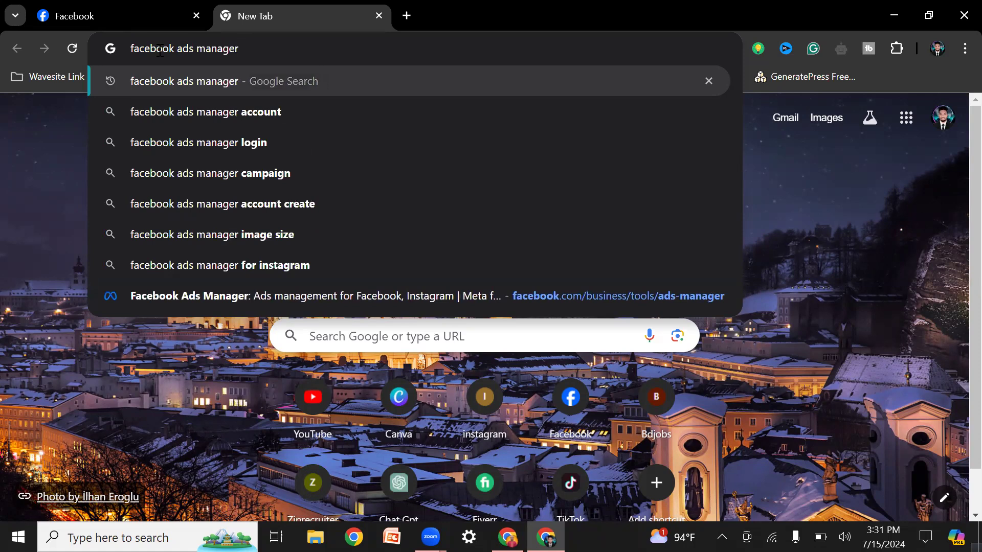
{"action": "key", "text": "Return"}
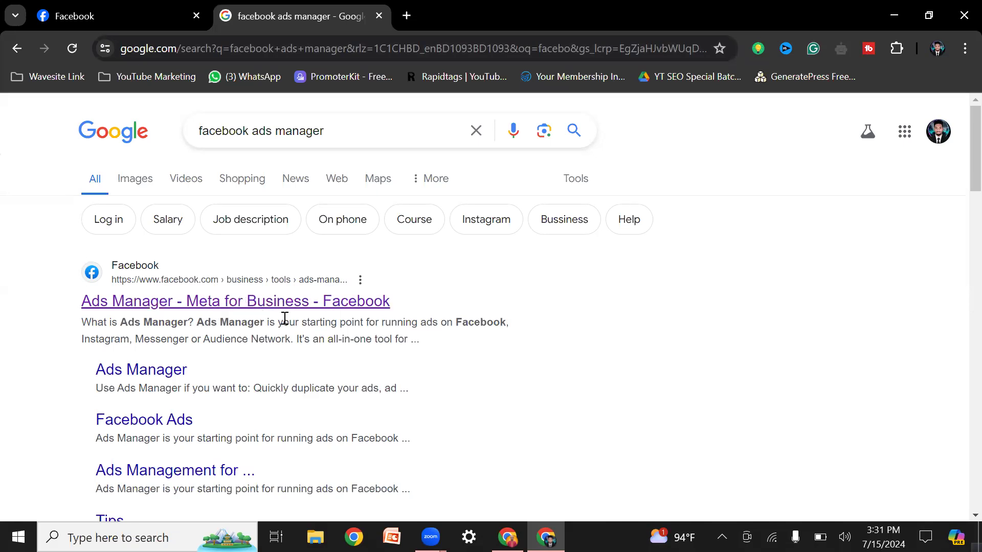
Open Ads Manager from the Meta for Business result and continue by switching to the personal account
{"action": "left_click", "coordinate": [270, 307]}
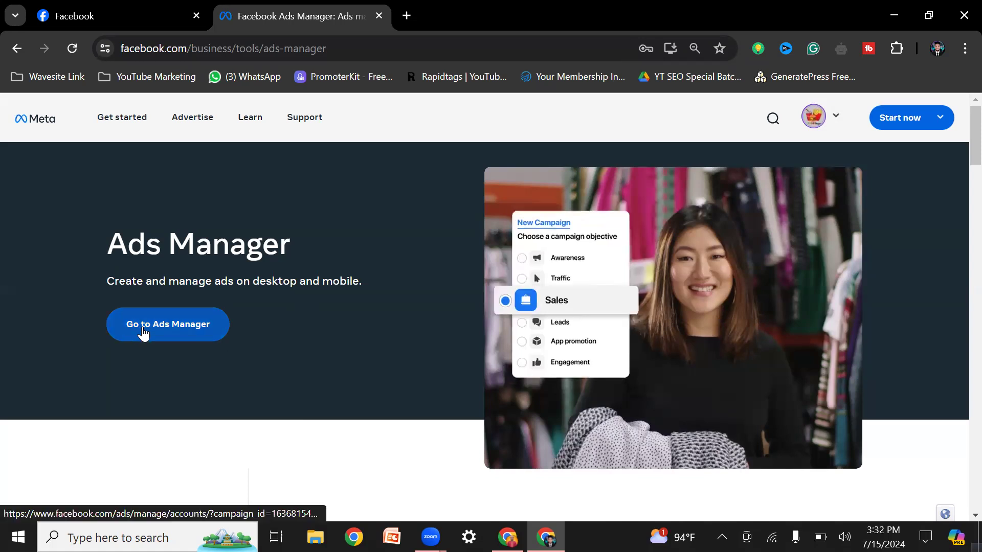
{"action": "left_click", "coordinate": [177, 334]}
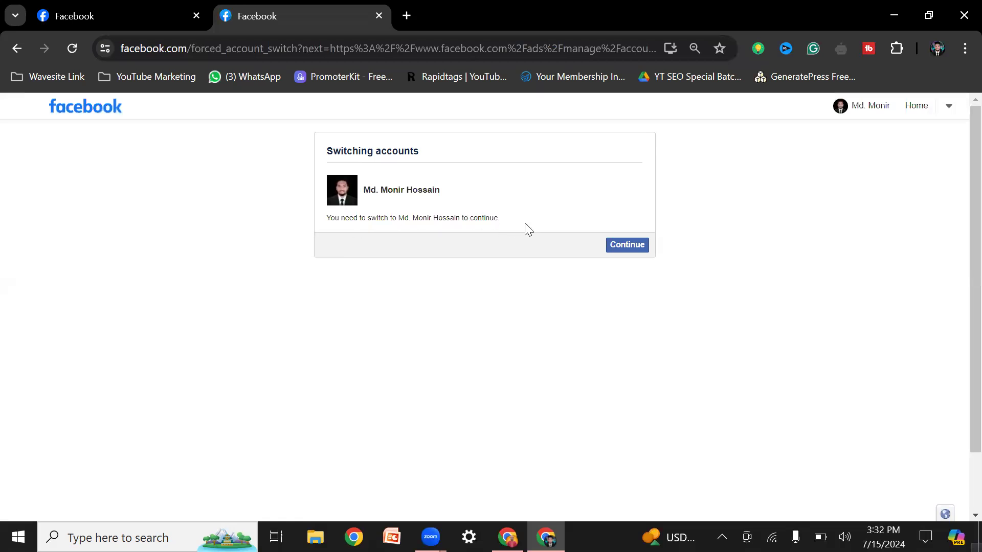
{"action": "left_click", "coordinate": [634, 247]}
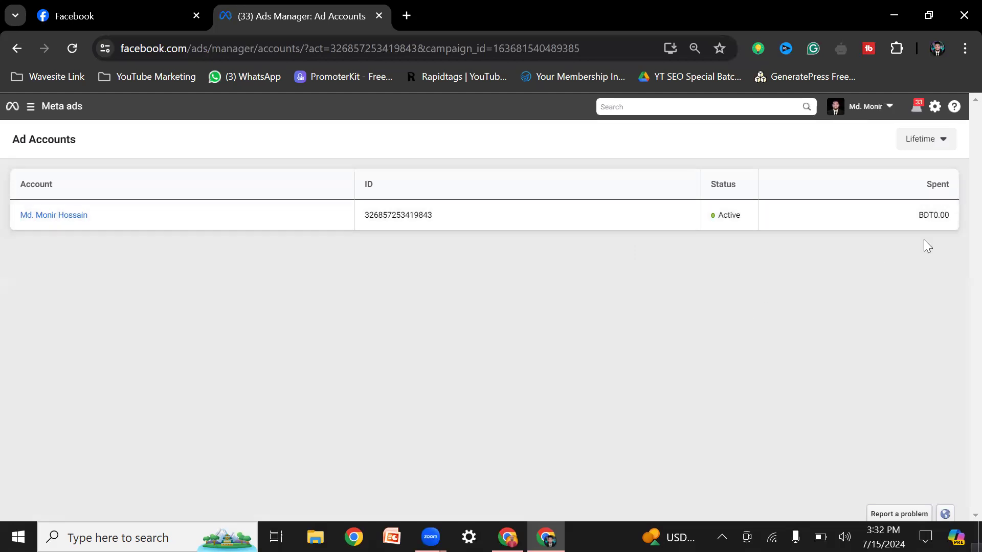
Examine the ad account's spent amount and the date range presets available for the Ad Accounts list
{"action": "left_click_drag", "start_coordinate": [917, 225], "coordinate": [959, 230]}
{"action": "left_click", "coordinate": [844, 302]}
{"action": "double_click", "coordinate": [947, 223]}
{"action": "left_click", "coordinate": [938, 139]}
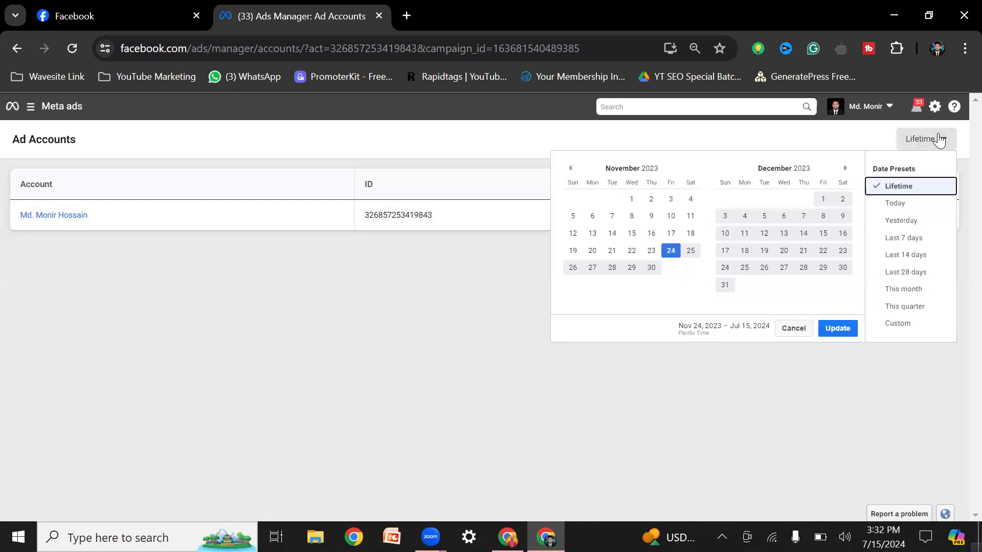
{"action": "left_click", "coordinate": [667, 440]}
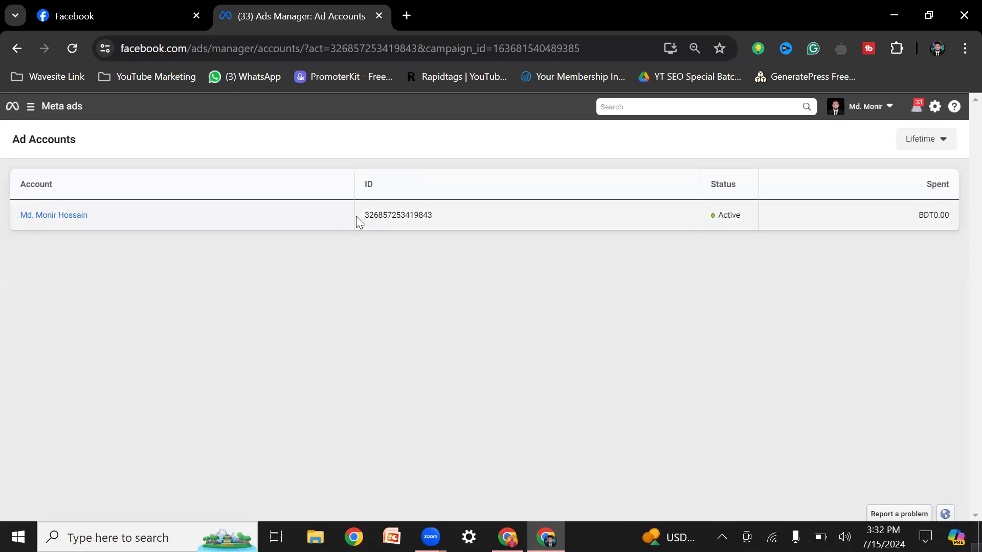
Highlight the ad account's ID and sort the Ad Accounts list by Spent
{"action": "left_click_drag", "start_coordinate": [356, 215], "coordinate": [438, 213]}
{"action": "left_click", "coordinate": [936, 184]}
{"action": "left_click", "coordinate": [945, 143]}
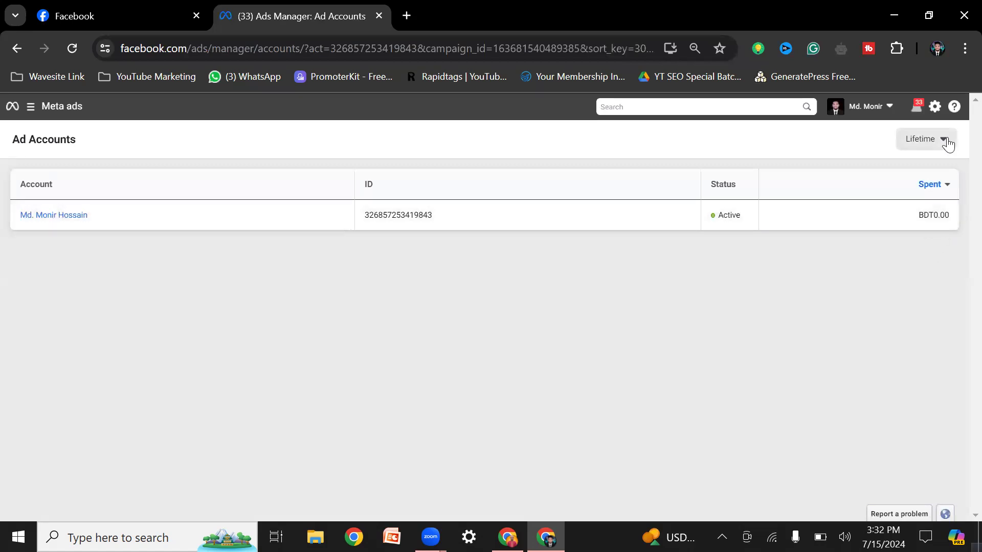
{"action": "left_click", "coordinate": [870, 418]}
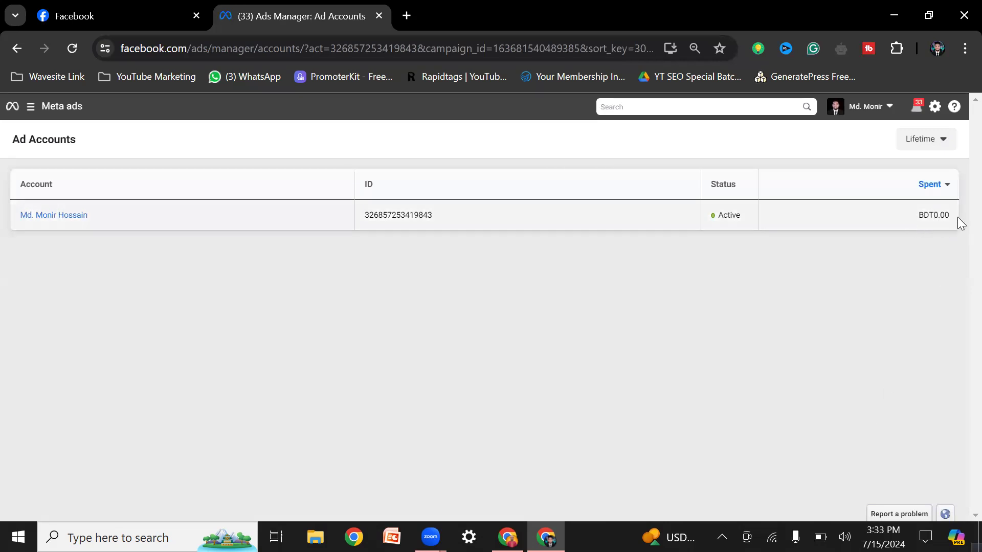
Highlight the amount in the Spent column and check the calendar behind the Lifetime date range
{"action": "double_click", "coordinate": [933, 218]}
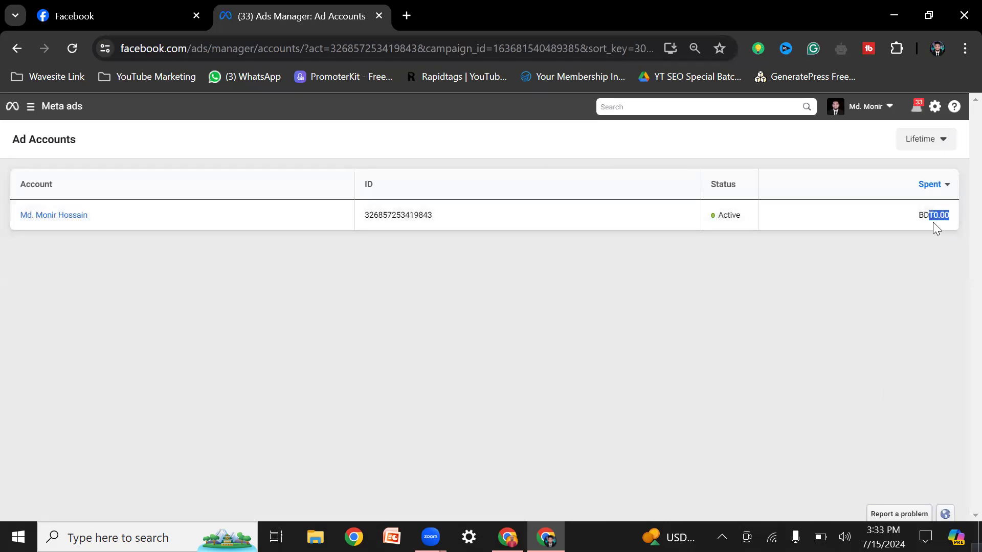
{"action": "left_click", "coordinate": [945, 142]}
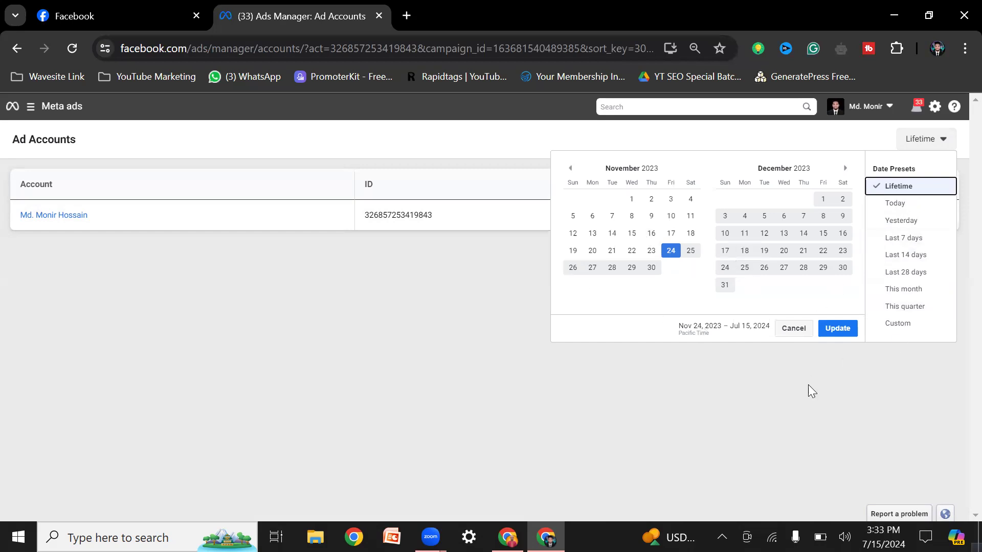
{"action": "left_click", "coordinate": [923, 146]}
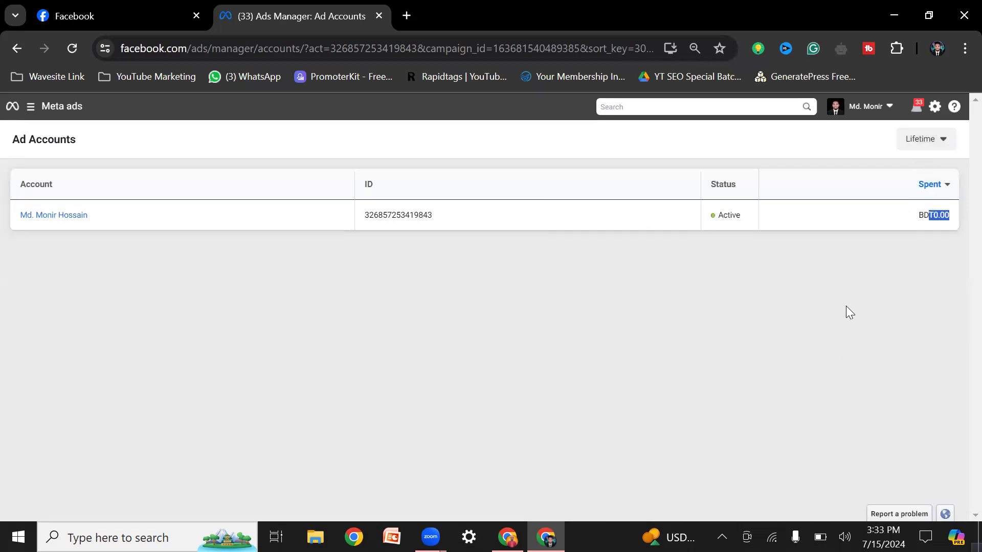
{"action": "double_click", "coordinate": [944, 215]}
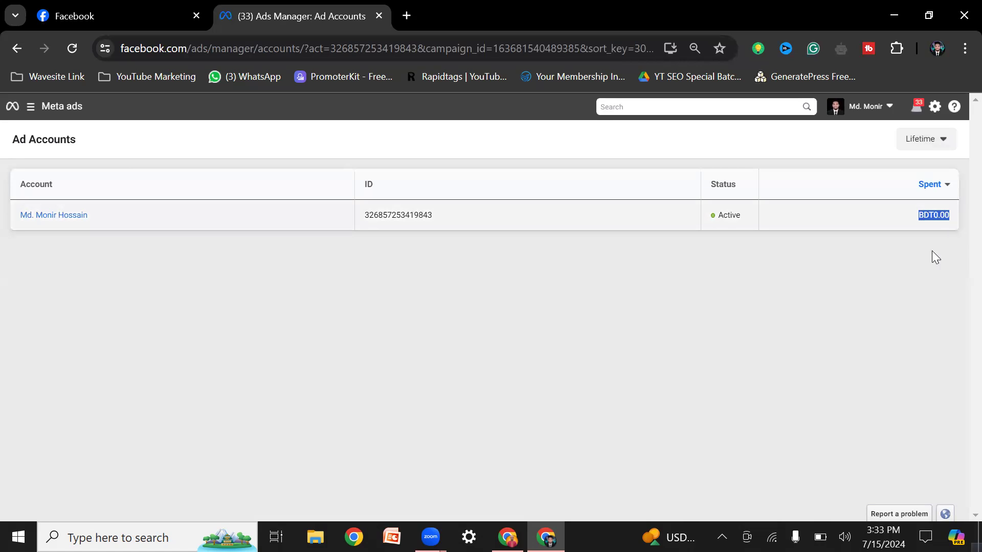
{"action": "left_click", "coordinate": [887, 304]}
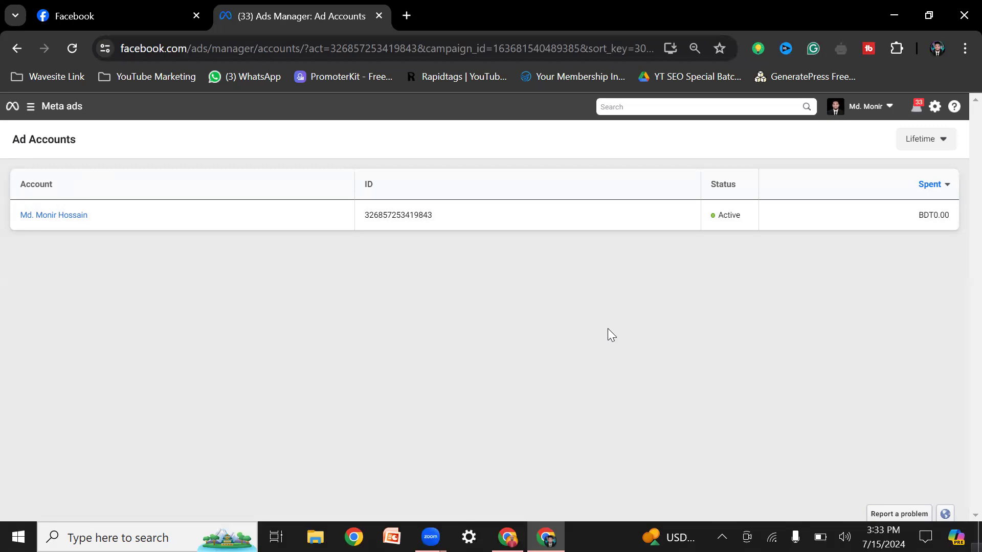
Open the listed ad account's campaigns and dismiss the introductory tips about the new Actions column
{"action": "left_click", "coordinate": [53, 215]}
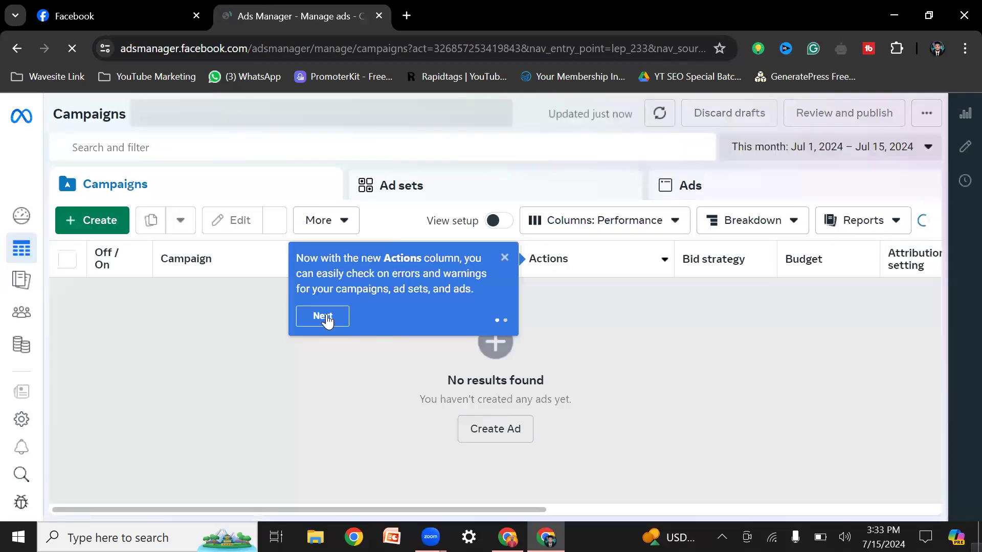
{"action": "left_click", "coordinate": [327, 321]}
{"action": "left_click", "coordinate": [259, 333]}
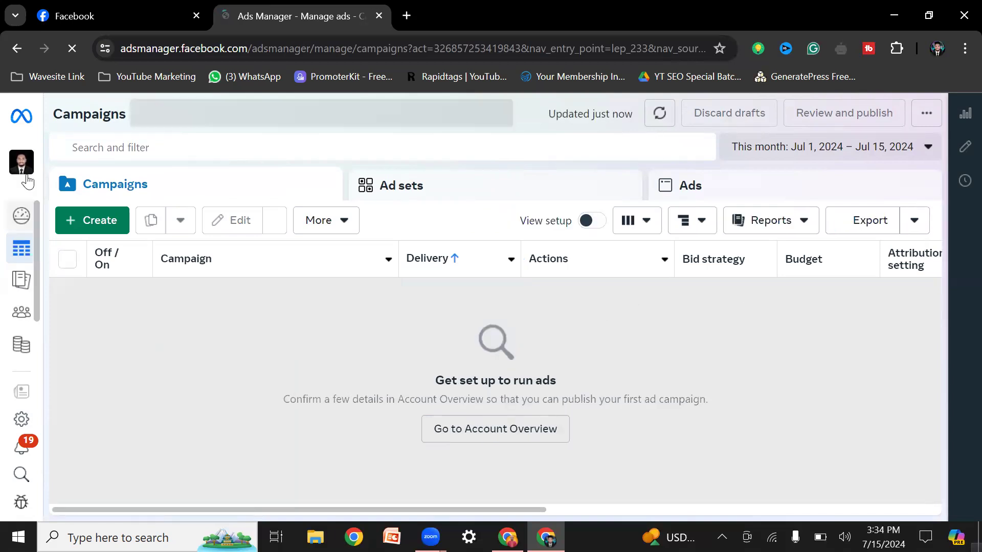
Accept the non-discrimination policy for Meta advertising and dismiss the notice about adding a payment method
{"action": "mouse_move", "coordinate": [84, 192]}
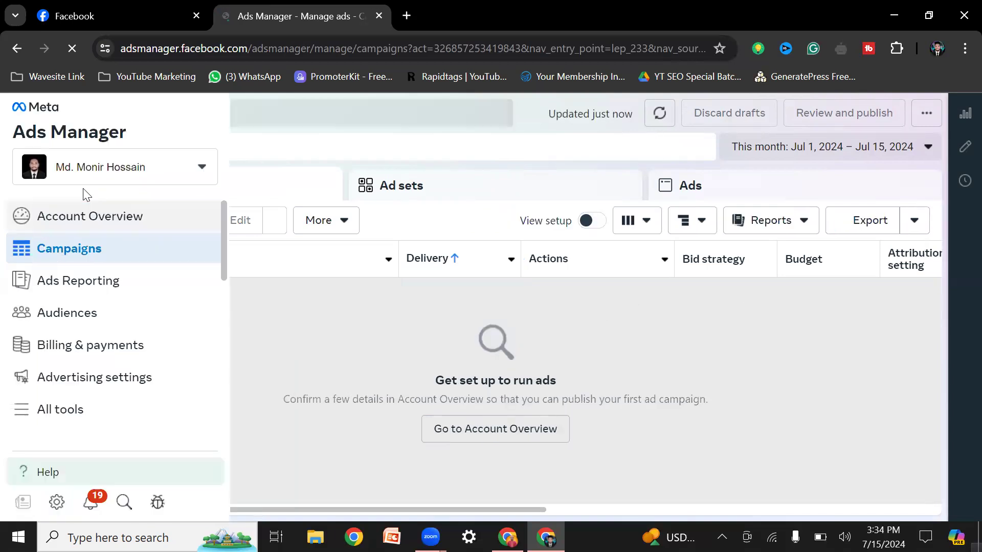
{"action": "left_click", "coordinate": [204, 168]}
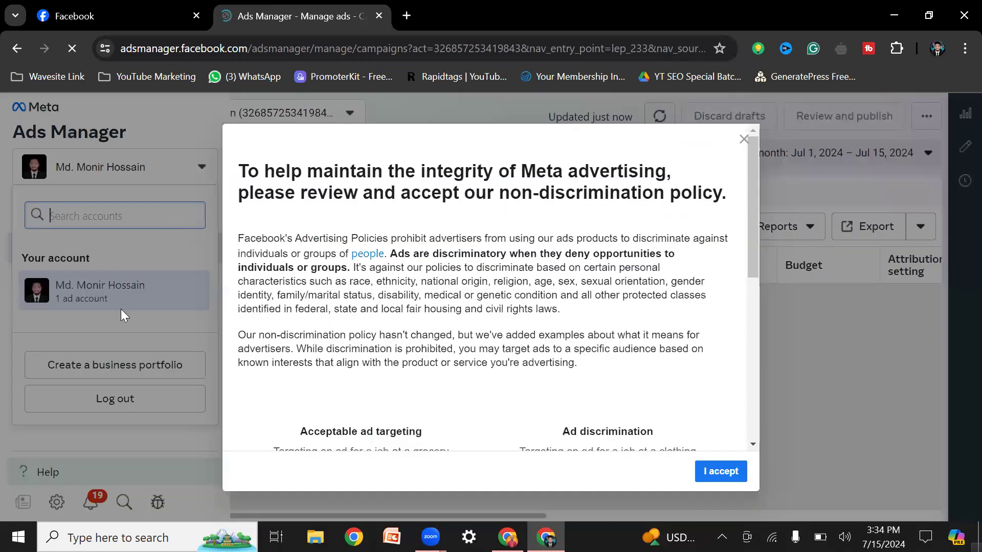
{"action": "left_click", "coordinate": [709, 474]}
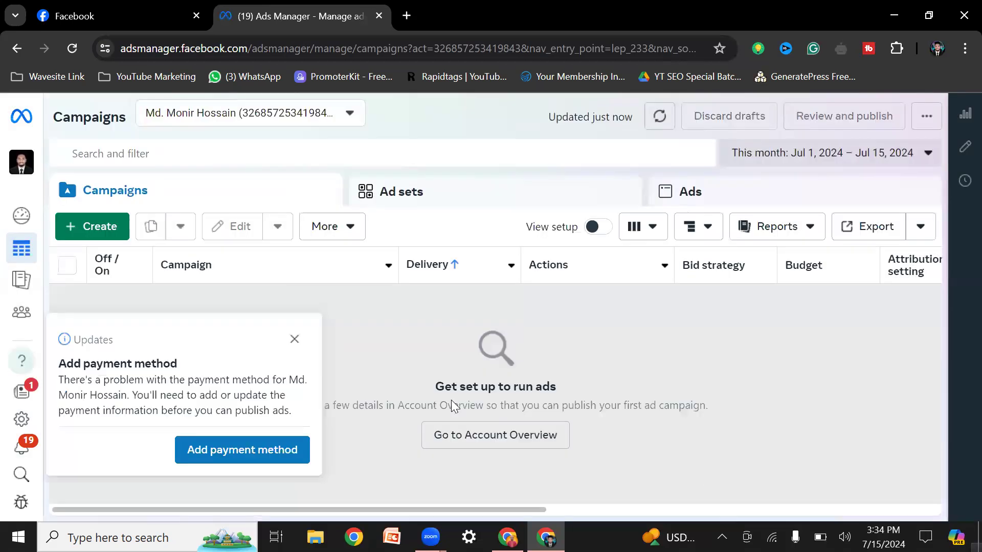
{"action": "left_click", "coordinate": [704, 350]}
{"action": "left_click", "coordinate": [295, 340]}
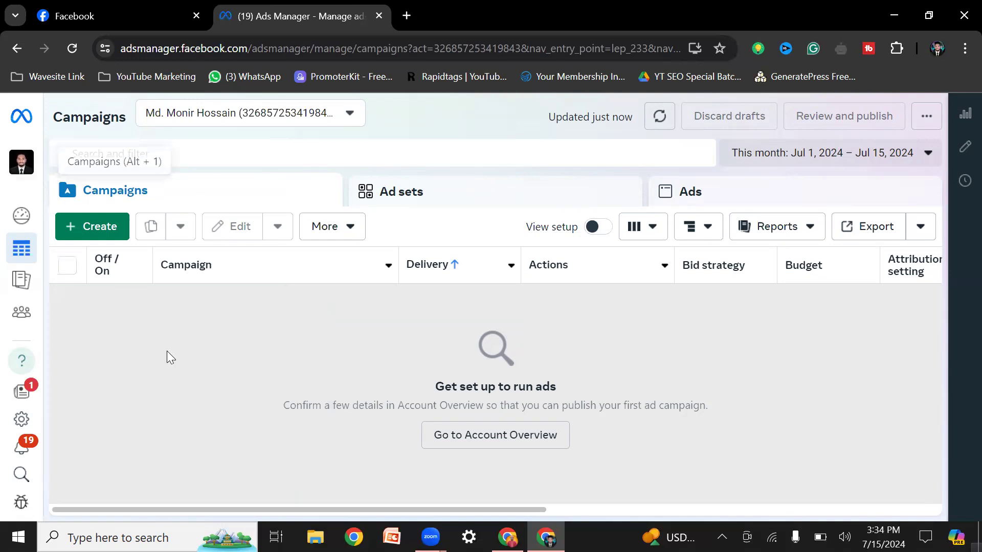
Check which accounts are available in the account switcher, trying a search for "M", and close the switcher
{"action": "mouse_move", "coordinate": [120, 184]}
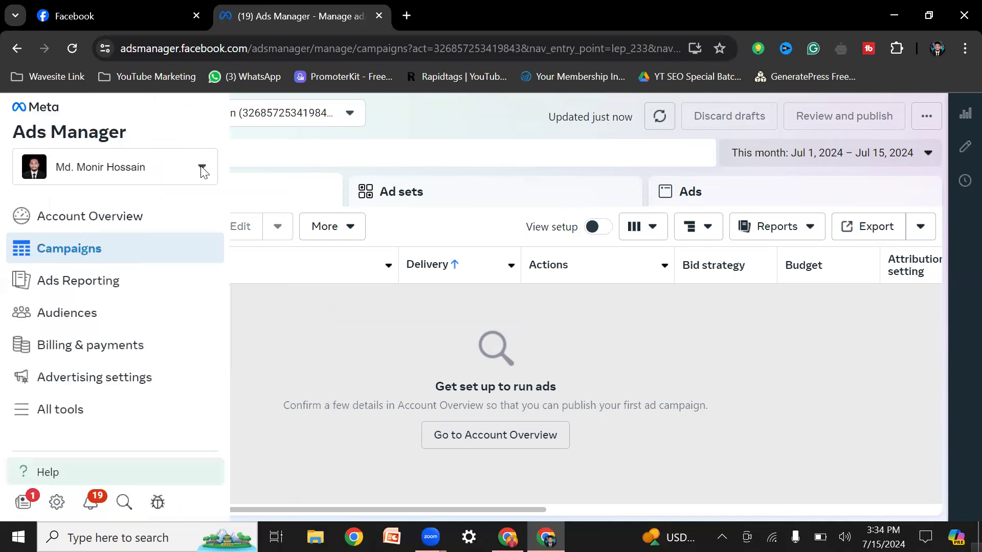
{"action": "left_click", "coordinate": [202, 168]}
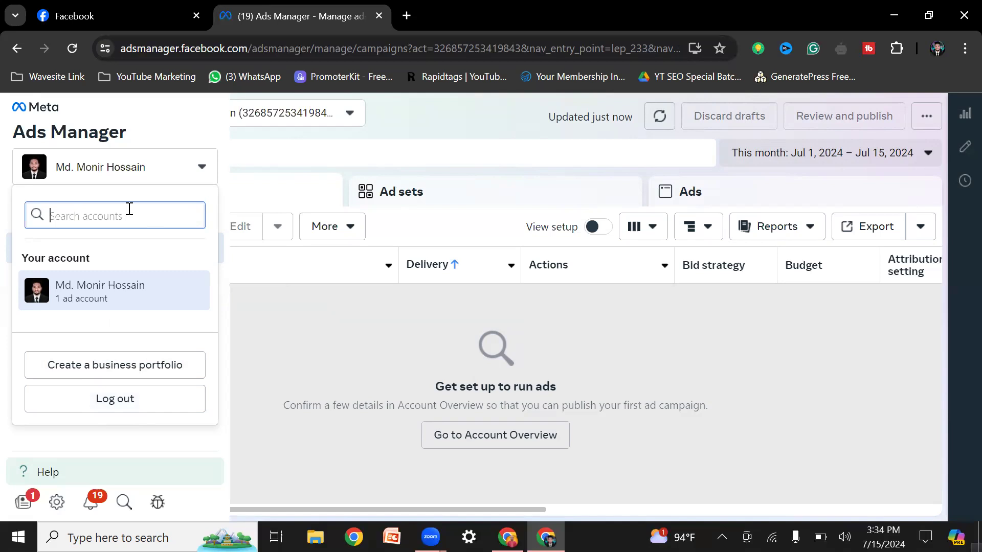
{"action": "type", "text": "M"}
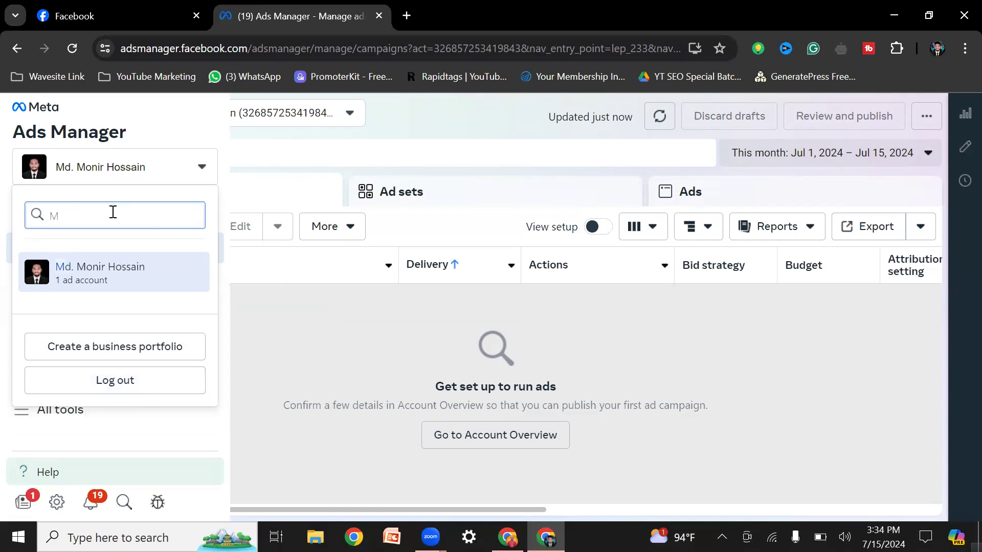
{"action": "key", "text": "BackSpace"}
{"action": "left_click", "coordinate": [277, 363]}
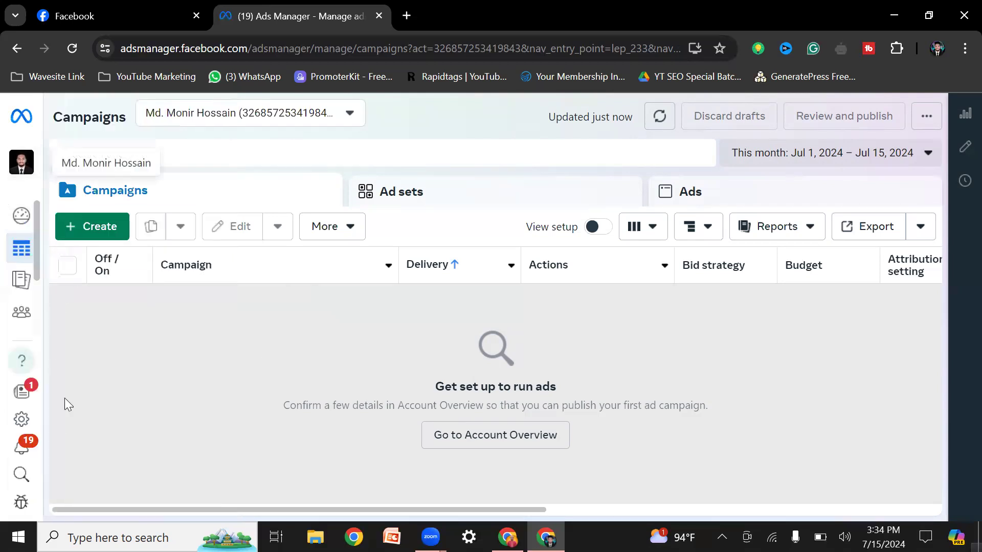
Open the Account Overview and look through the setup tasks required to run ads
{"action": "mouse_move", "coordinate": [21, 216]}
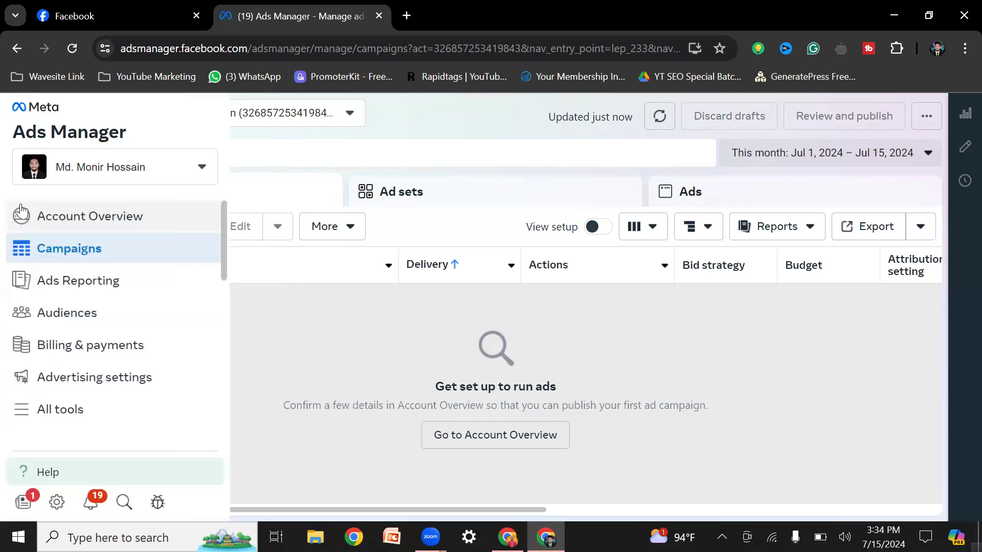
{"action": "left_click", "coordinate": [107, 217]}
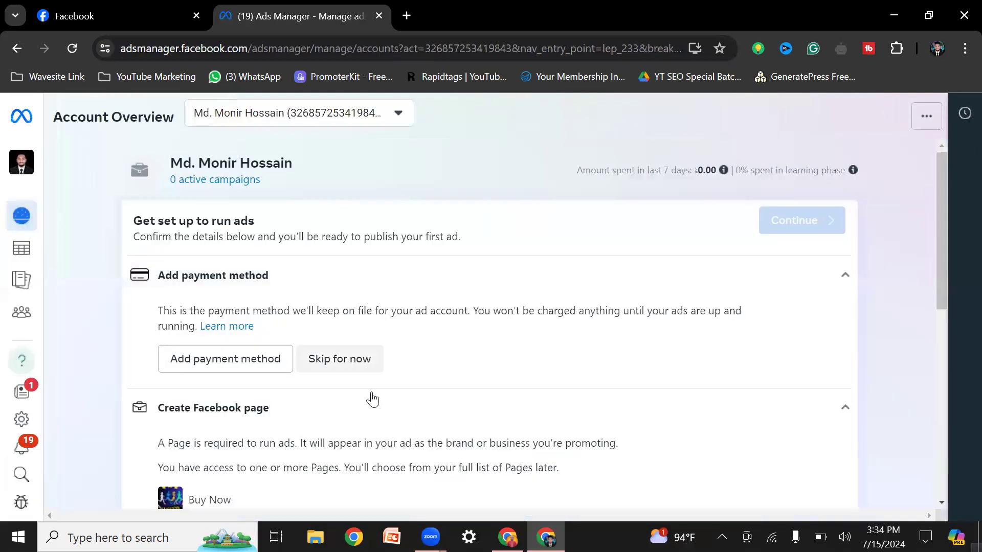
{"action": "scroll", "coordinate": [372, 397], "scroll_direction": "down", "scroll_amount": 4}
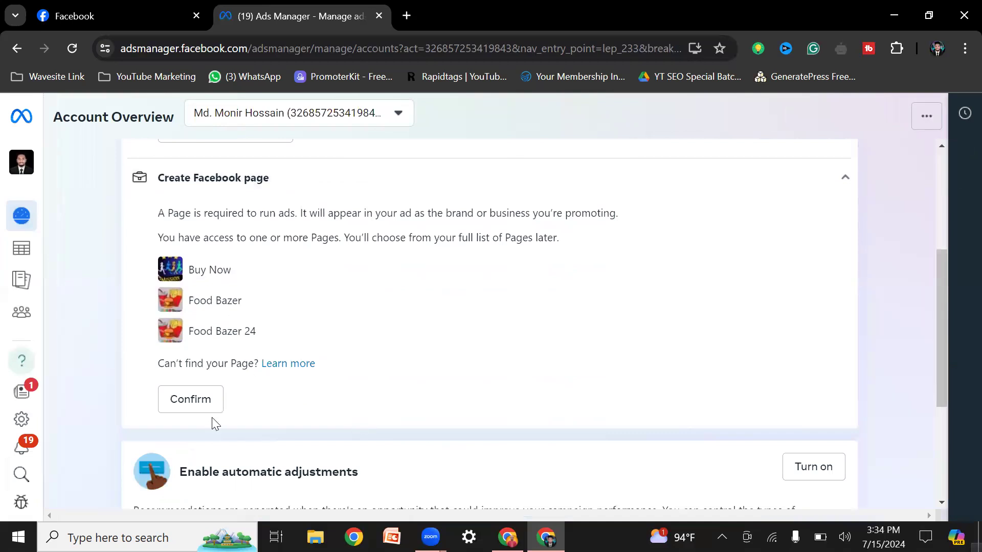
{"action": "scroll", "coordinate": [293, 393], "scroll_direction": "up", "scroll_amount": 4}
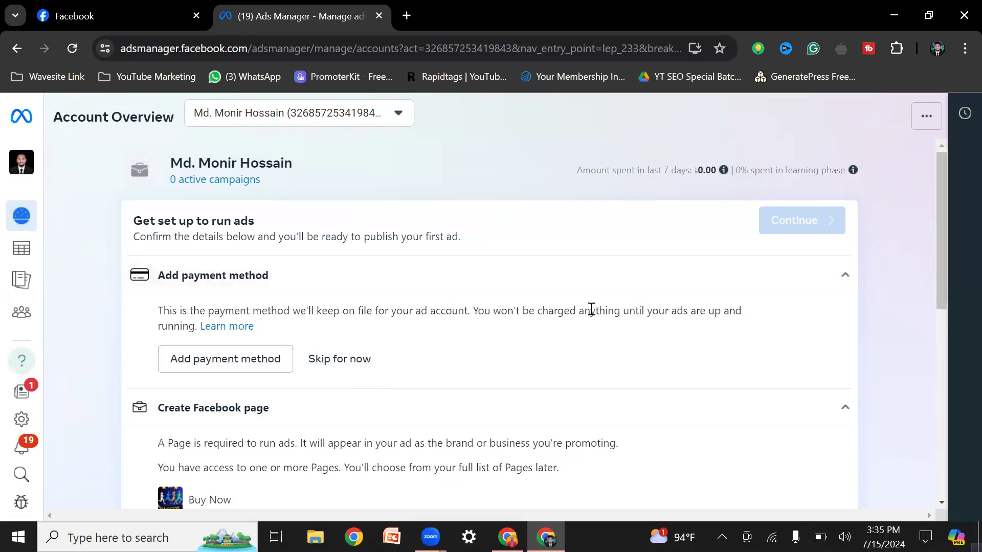
Confirm access to the listed Facebook Pages in the Create Facebook page setup task
{"action": "scroll", "coordinate": [316, 339], "scroll_direction": "down", "scroll_amount": 3}
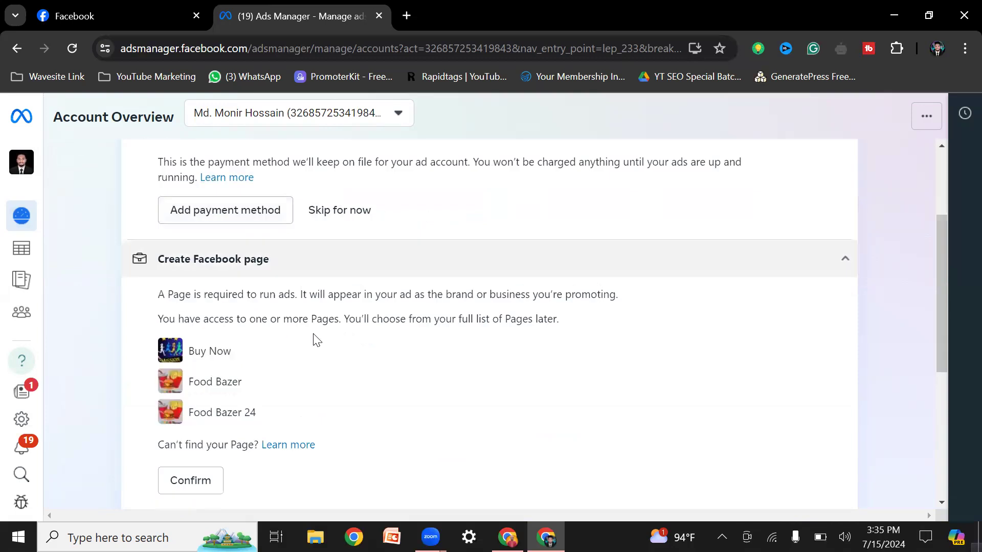
{"action": "mouse_move", "coordinate": [39, 179]}
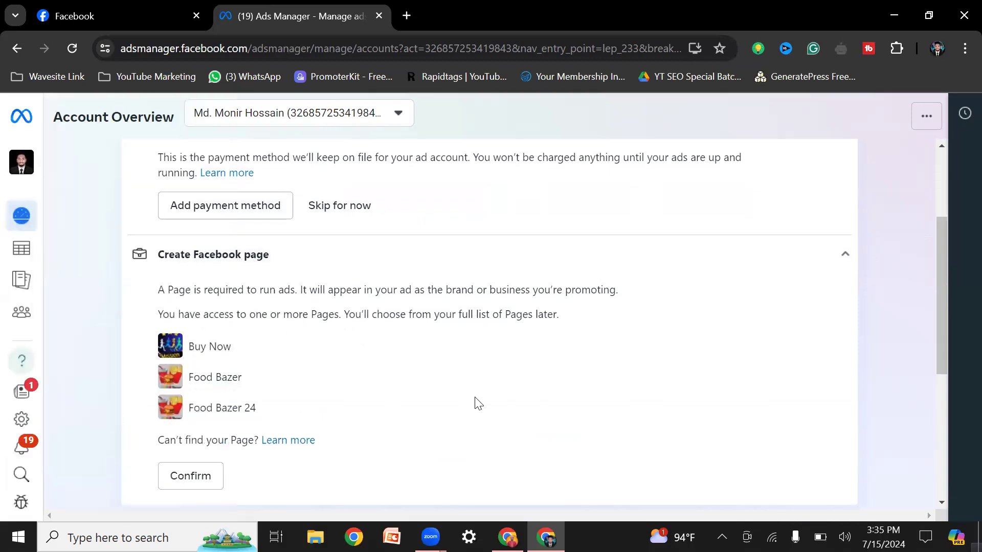
{"action": "scroll", "coordinate": [235, 338], "scroll_direction": "down", "scroll_amount": 3}
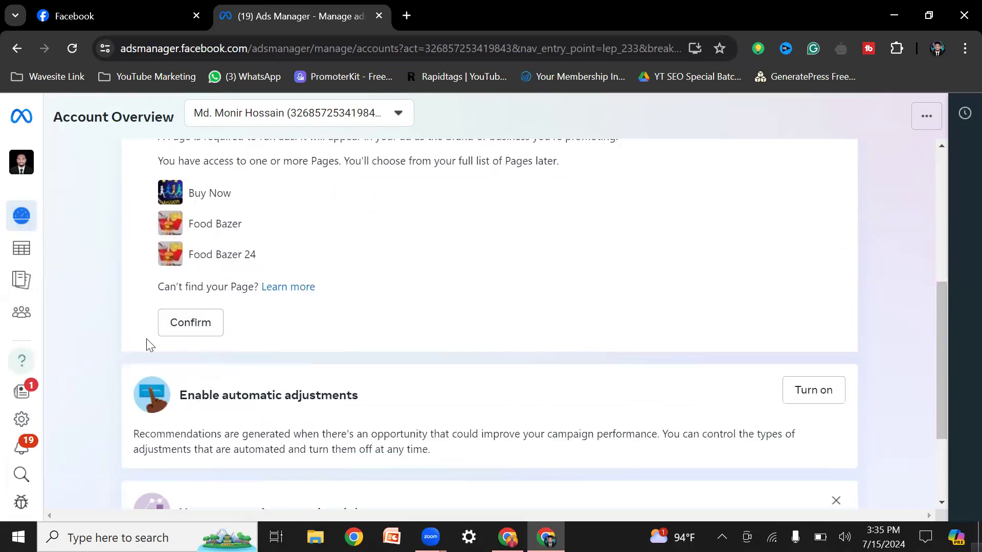
{"action": "scroll", "coordinate": [247, 326], "scroll_direction": "up", "scroll_amount": 3}
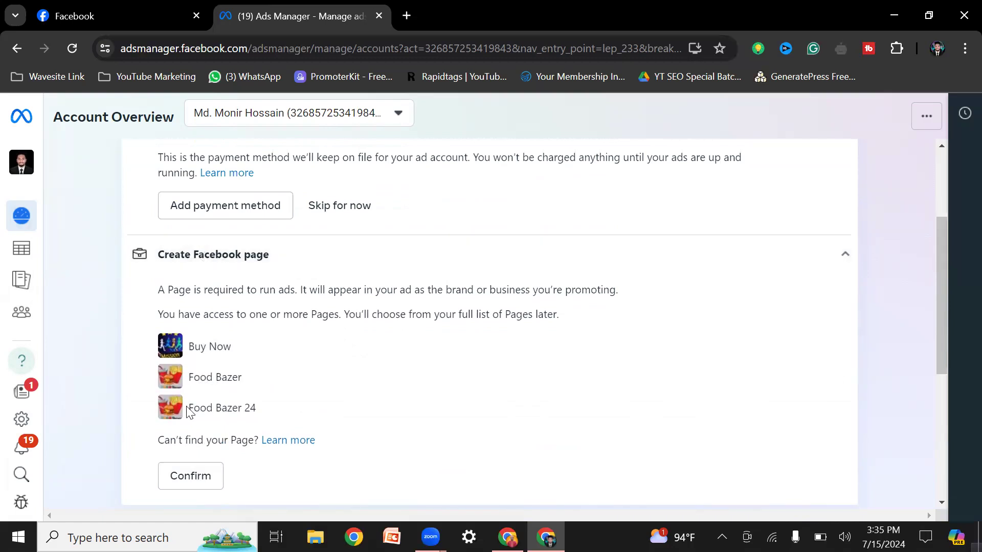
{"action": "scroll", "coordinate": [202, 427], "scroll_direction": "down", "scroll_amount": 2}
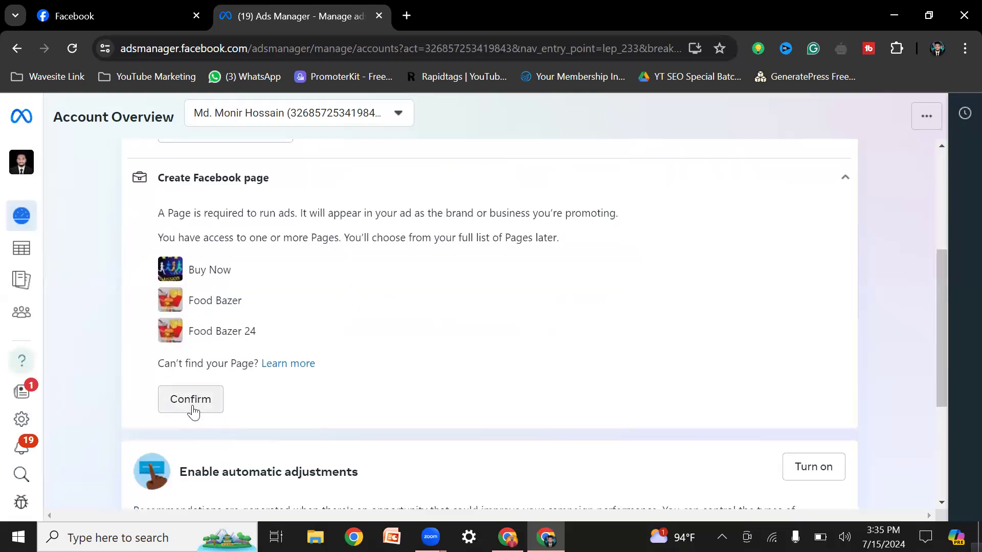
{"action": "left_click", "coordinate": [194, 403]}
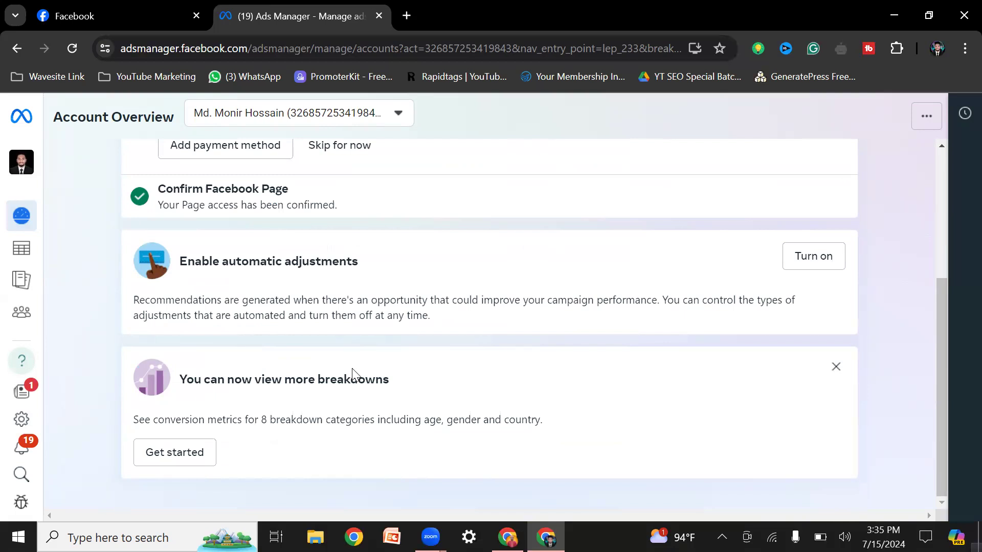
Review the remaining overview cards, open the introduction to more breakdowns in a new tab and return to the Account Overview
{"action": "scroll", "coordinate": [296, 381], "scroll_direction": "up", "scroll_amount": 3}
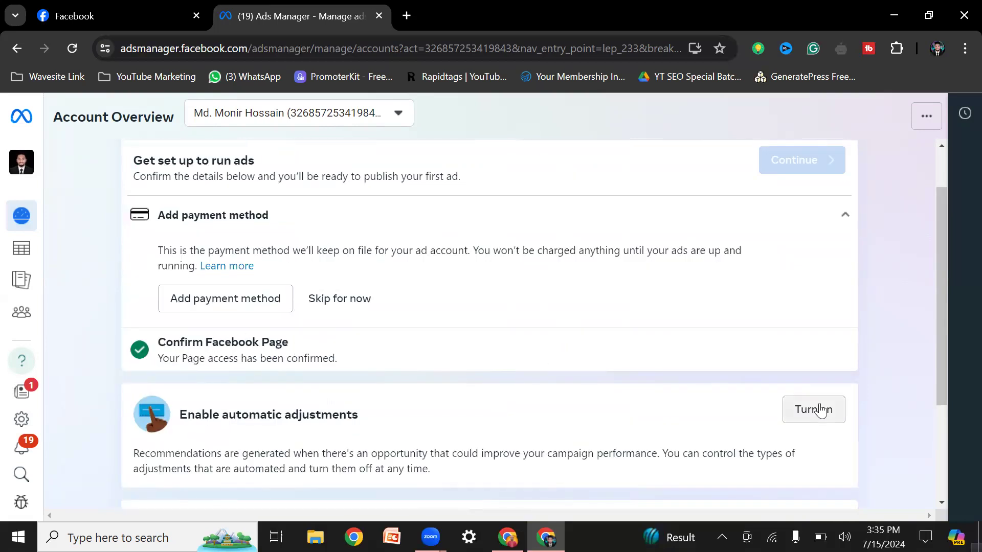
{"action": "scroll", "coordinate": [434, 368], "scroll_direction": "up", "scroll_amount": 1}
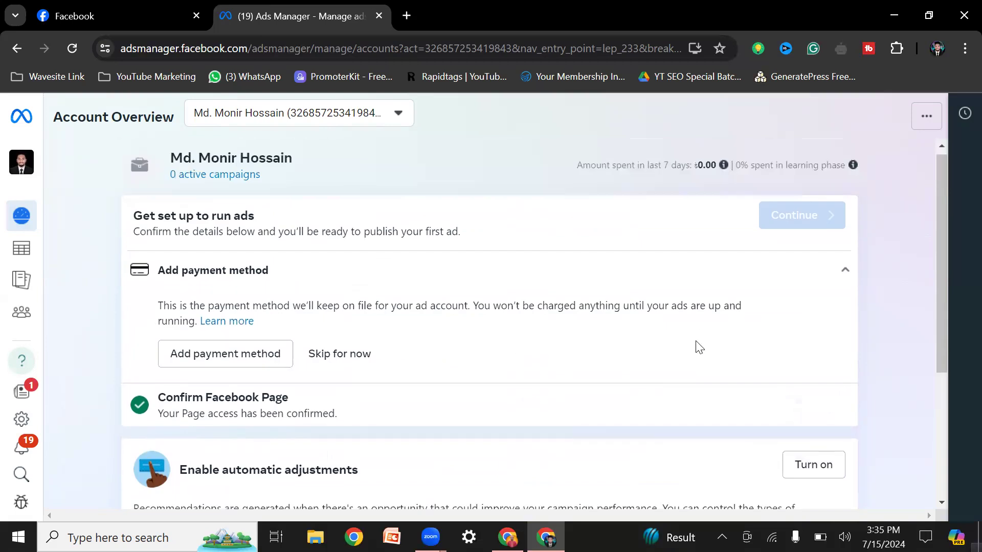
{"action": "scroll", "coordinate": [292, 438], "scroll_direction": "down", "scroll_amount": 4}
{"action": "left_click", "coordinate": [180, 463]}
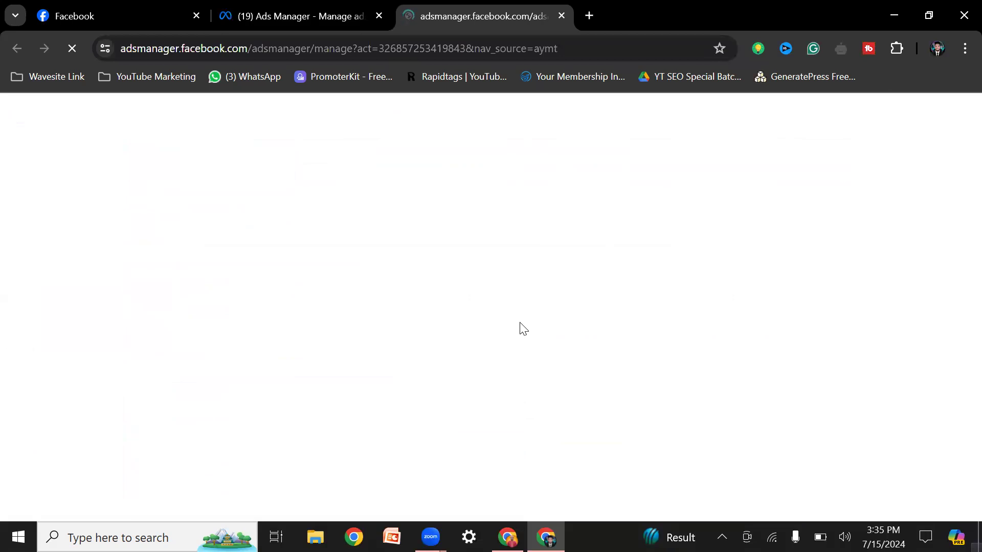
{"action": "left_click", "coordinate": [288, 6]}
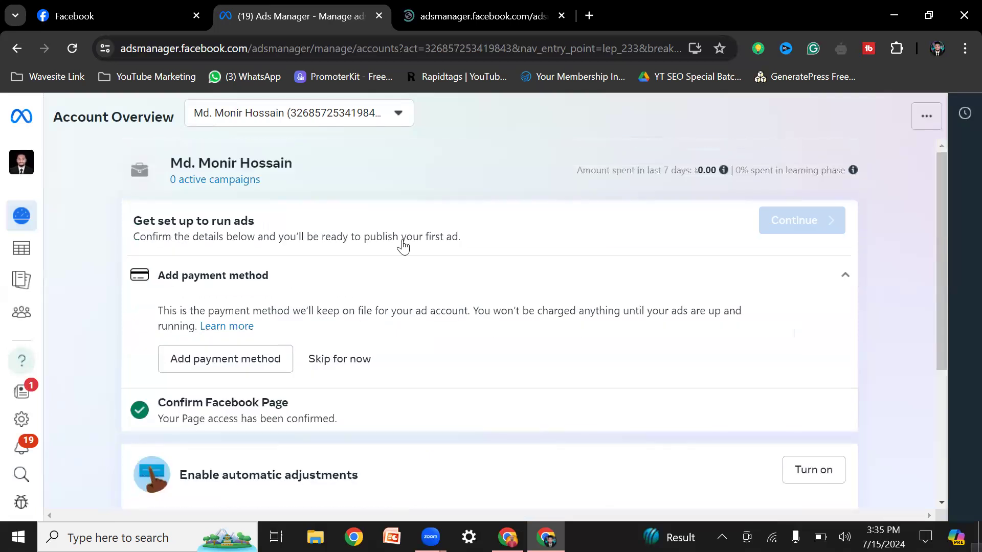
{"action": "left_click", "coordinate": [459, 11]}
{"action": "left_click", "coordinate": [289, 3]}
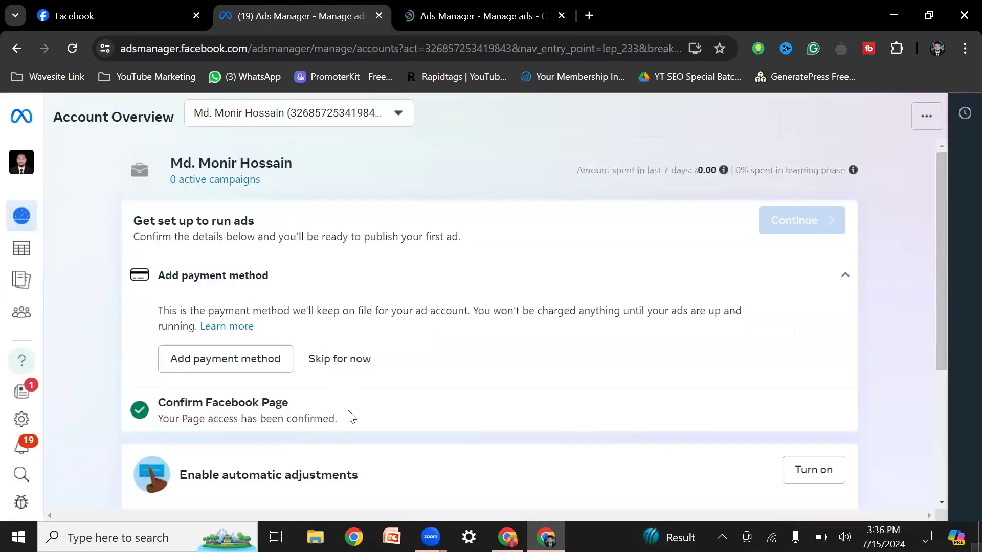
Skip the Add payment method setup task for now and review the updated setup checklist
{"action": "scroll", "coordinate": [206, 391], "scroll_direction": "down", "scroll_amount": 2}
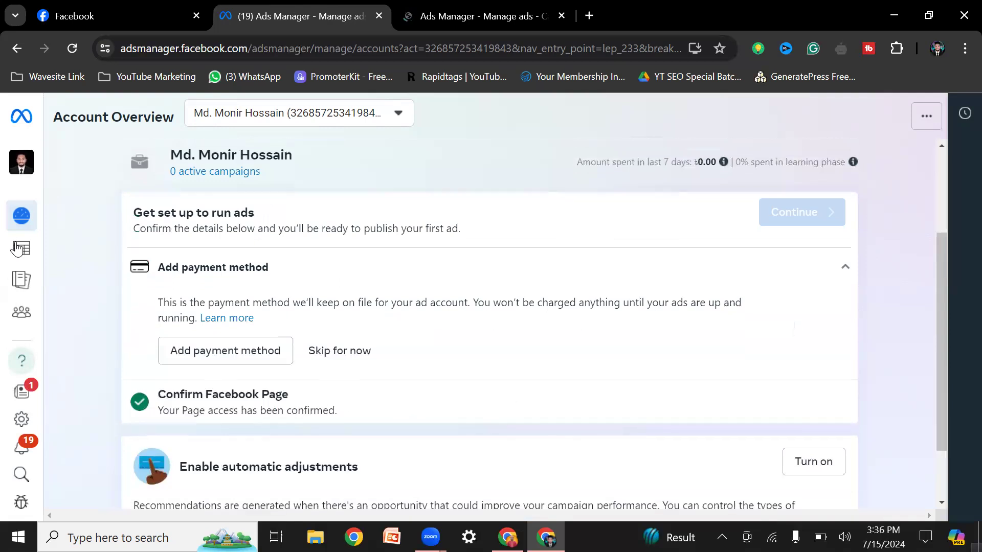
{"action": "mouse_move", "coordinate": [23, 218]}
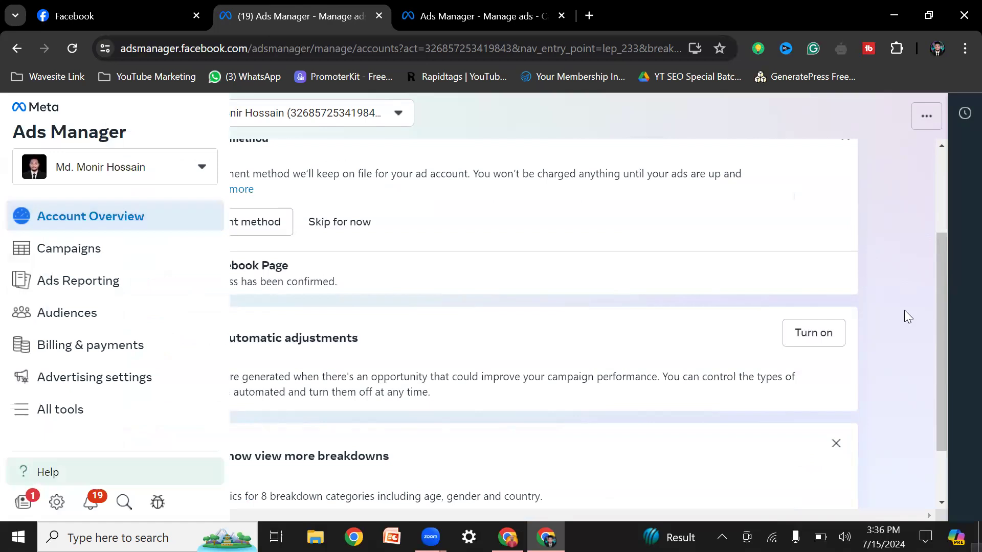
{"action": "scroll", "coordinate": [275, 405], "scroll_direction": "down", "scroll_amount": 1}
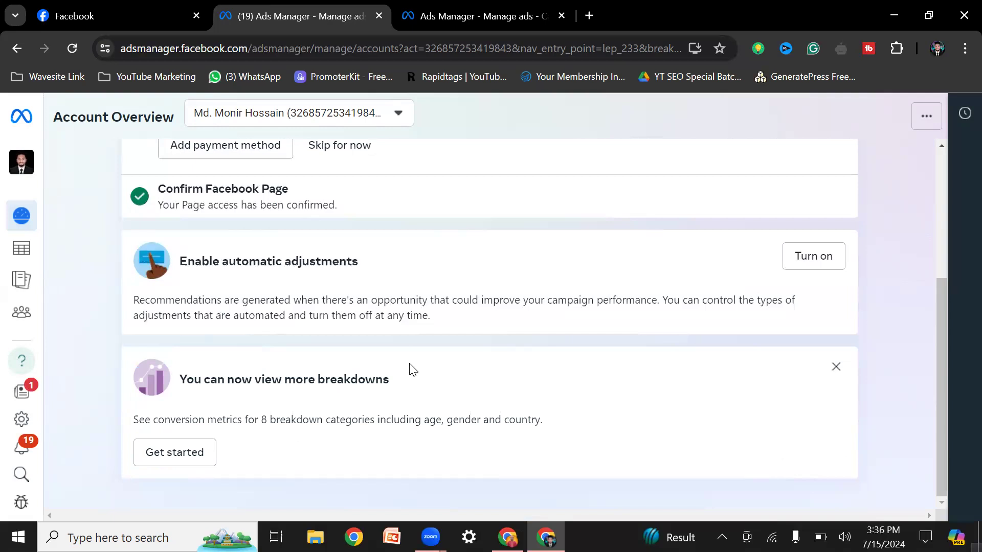
{"action": "scroll", "coordinate": [407, 370], "scroll_direction": "up", "scroll_amount": 1}
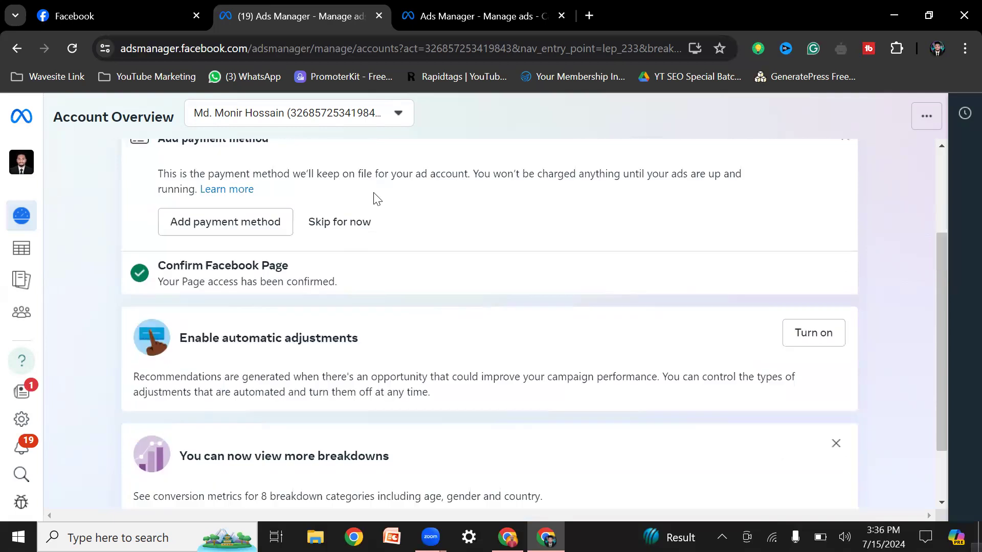
{"action": "left_click", "coordinate": [346, 225]}
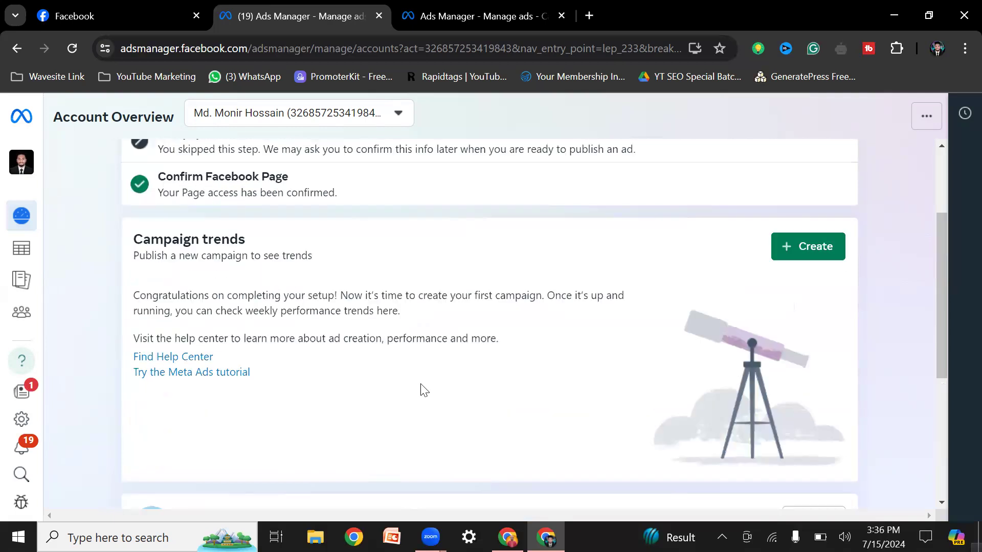
{"action": "scroll", "coordinate": [423, 390], "scroll_direction": "up", "scroll_amount": 2}
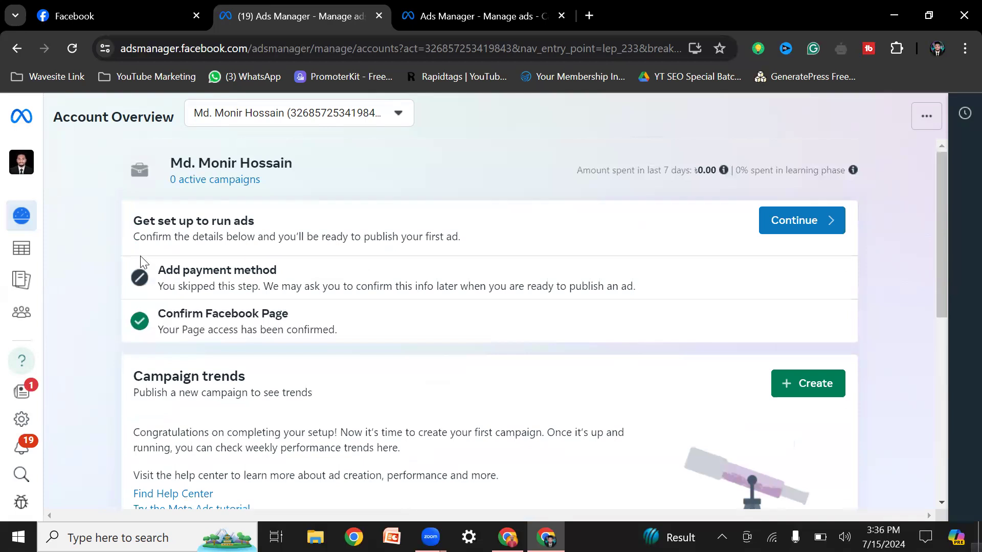
Return to the Campaigns page and dismiss the notice about adding a payment method
{"action": "mouse_move", "coordinate": [16, 256]}
{"action": "left_click", "coordinate": [114, 260]}
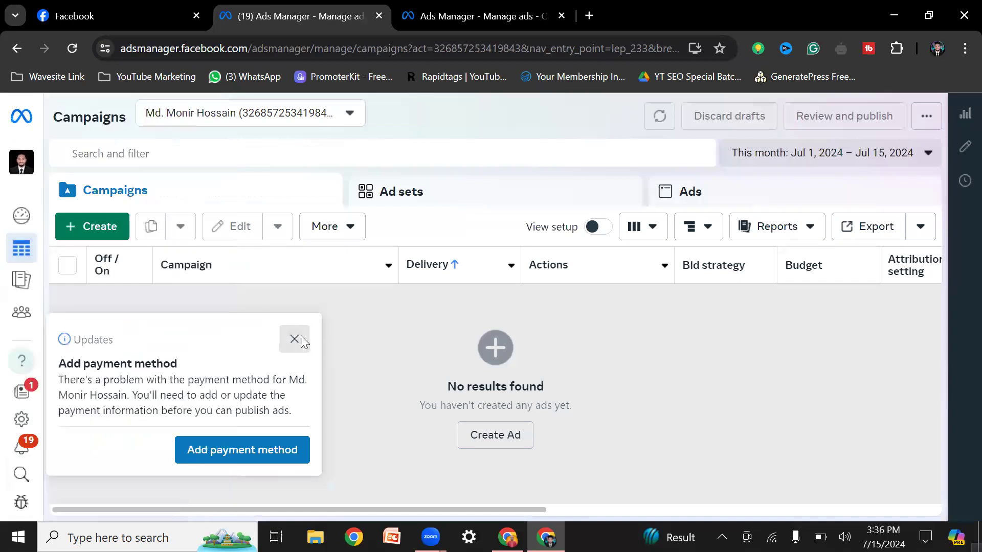
{"action": "left_click", "coordinate": [295, 340]}
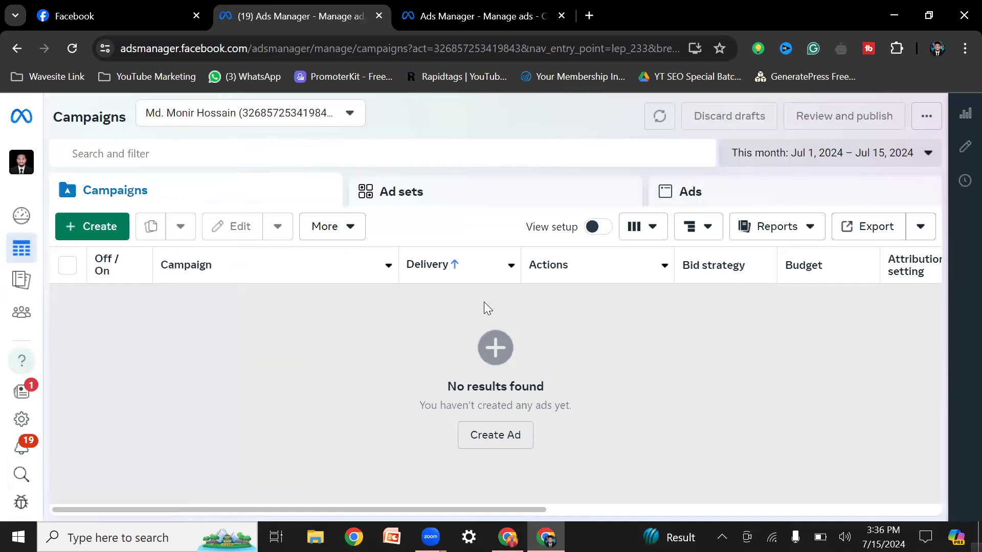
Check the sort and quick filter options of the Delivery column and close them without applying any
{"action": "left_click", "coordinate": [509, 267]}
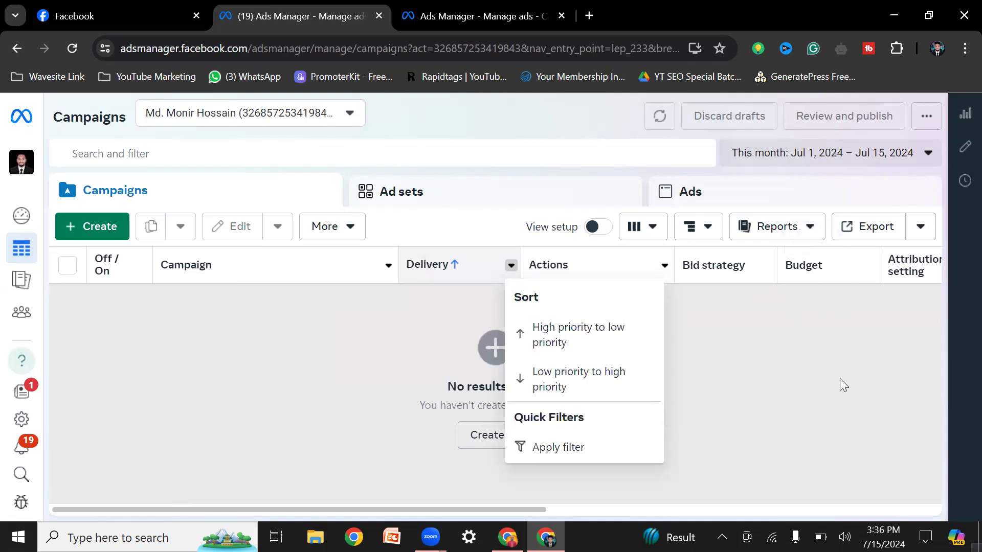
{"action": "left_click", "coordinate": [814, 281]}
{"action": "mouse_move", "coordinate": [902, 276]}
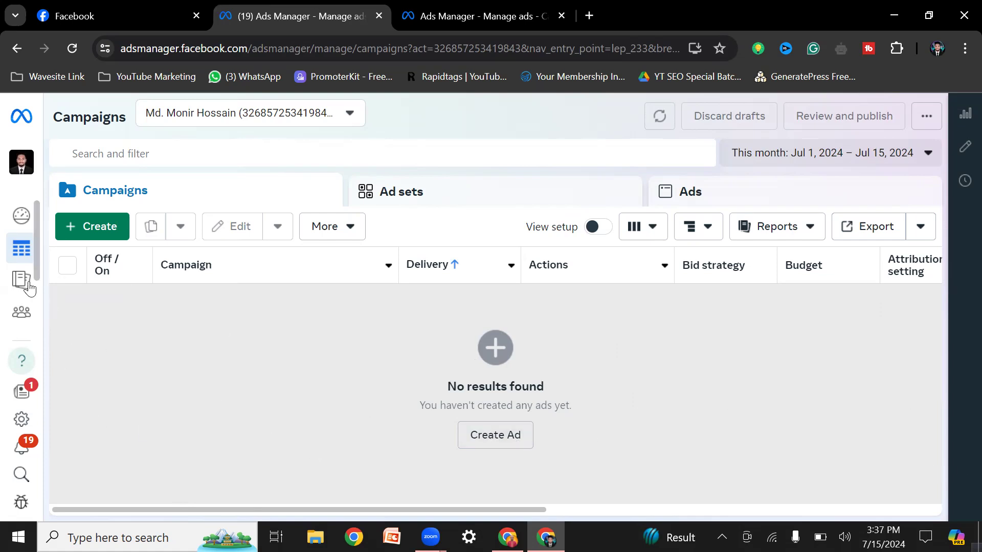
Open the ad account's settings page
{"action": "mouse_move", "coordinate": [29, 283]}
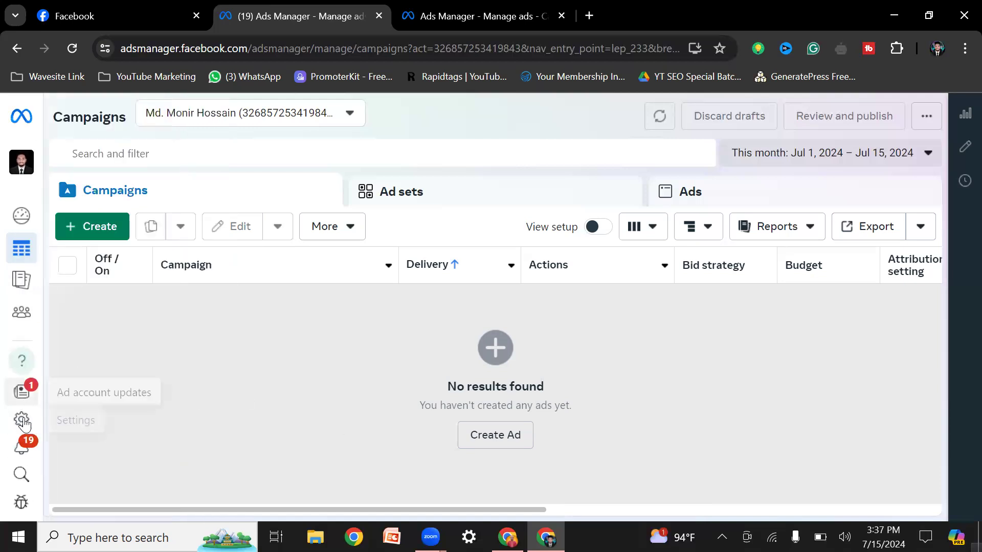
{"action": "left_click", "coordinate": [22, 421]}
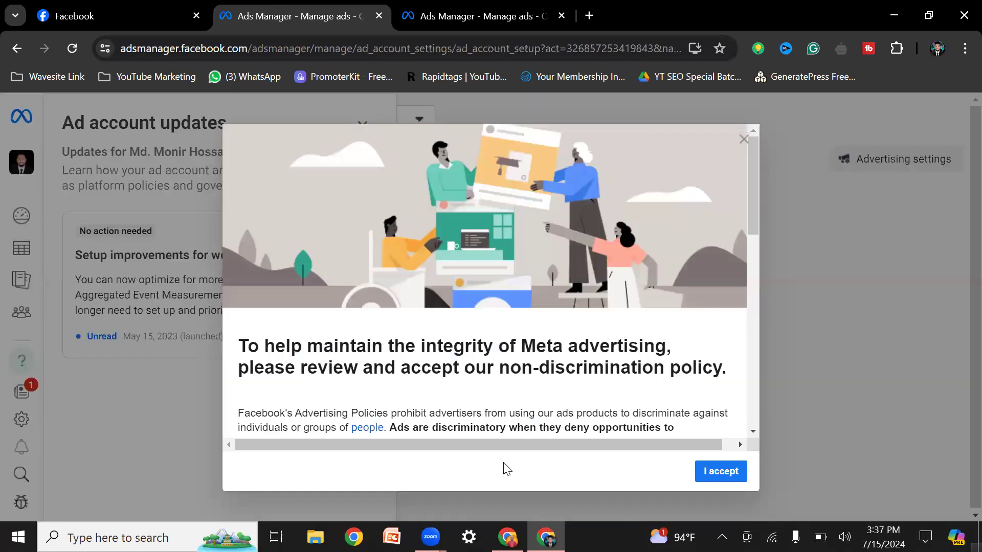
Accept Meta's non-discrimination policy for advertising and close the acknowledgement
{"action": "left_click", "coordinate": [719, 471]}
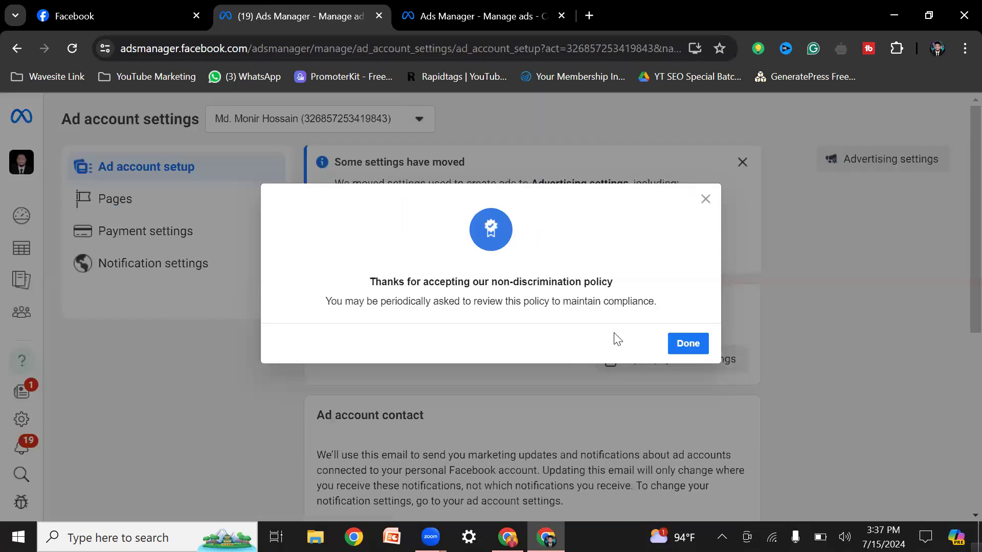
{"action": "left_click", "coordinate": [687, 345]}
Review the ad account setup sections and check the form for adding people to the ad account without adding anyone
{"action": "scroll", "coordinate": [667, 288], "scroll_direction": "down", "scroll_amount": 3}
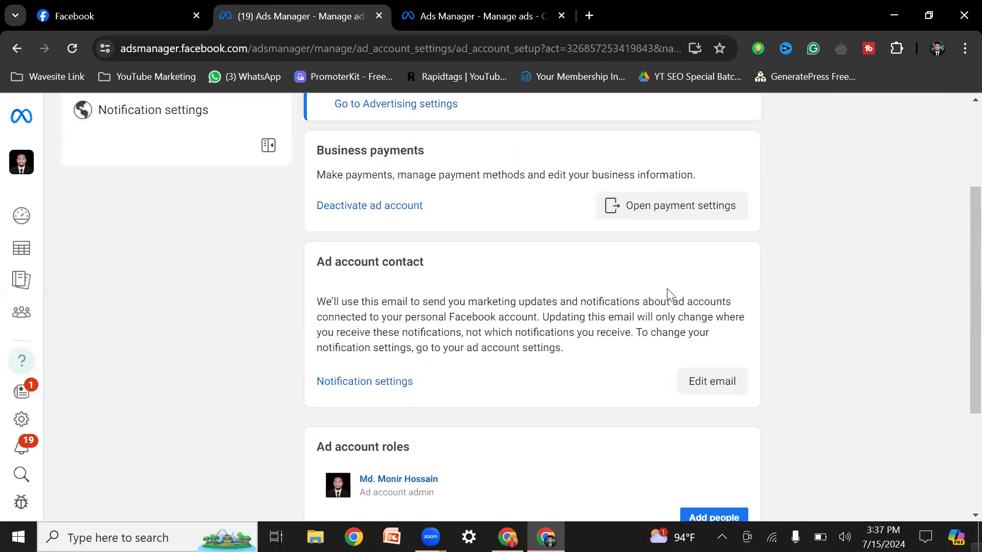
{"action": "scroll", "coordinate": [650, 386], "scroll_direction": "down", "scroll_amount": 2}
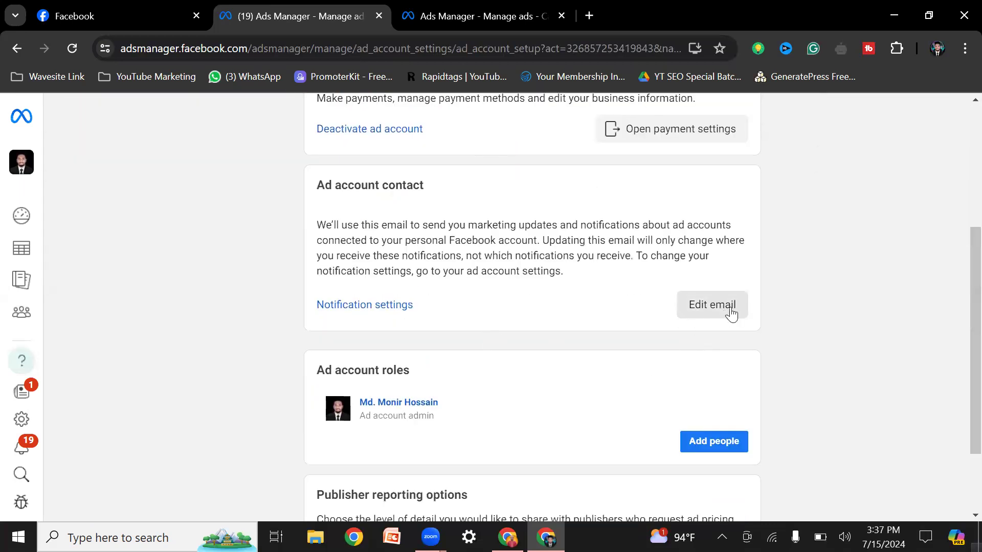
{"action": "scroll", "coordinate": [642, 372], "scroll_direction": "down", "scroll_amount": 2}
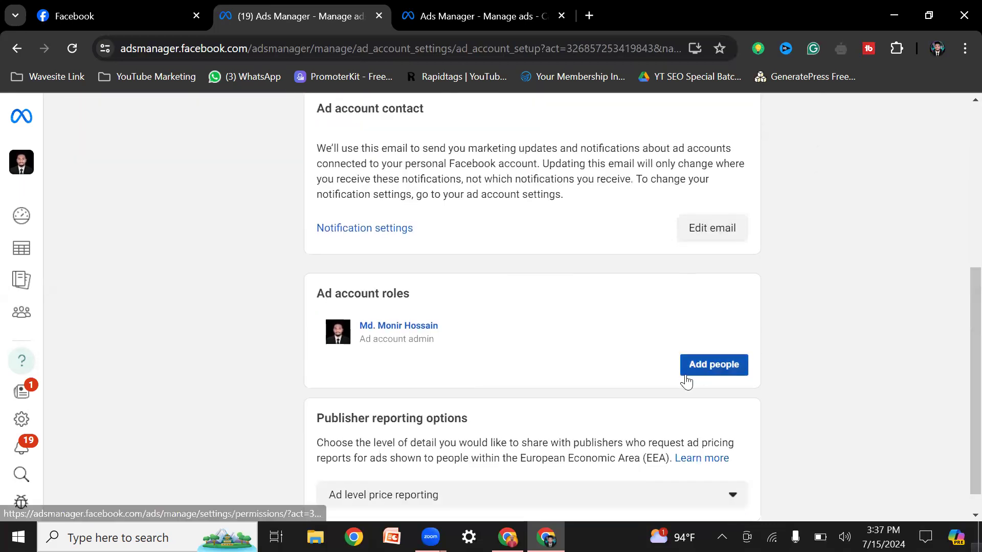
{"action": "left_click", "coordinate": [712, 371]}
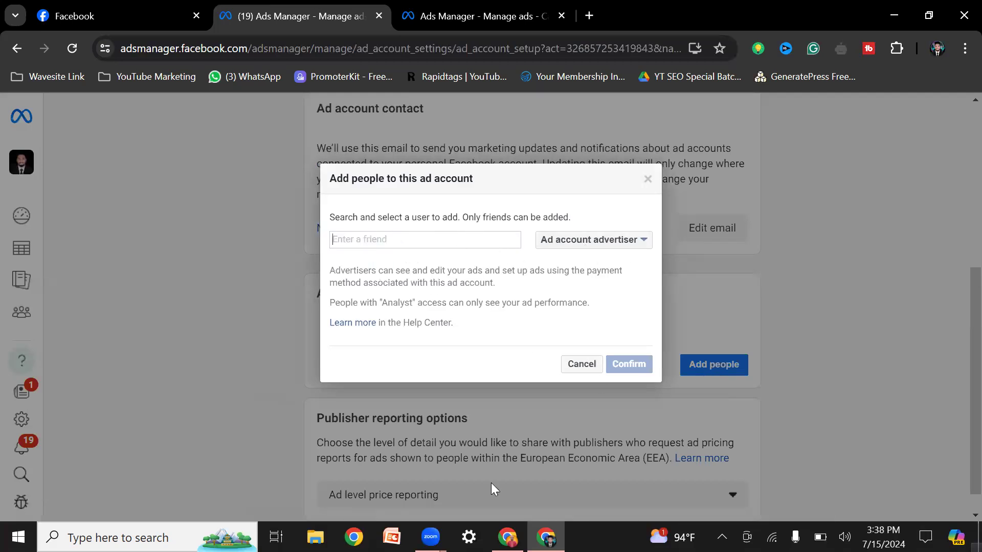
{"action": "left_click", "coordinate": [572, 366]}
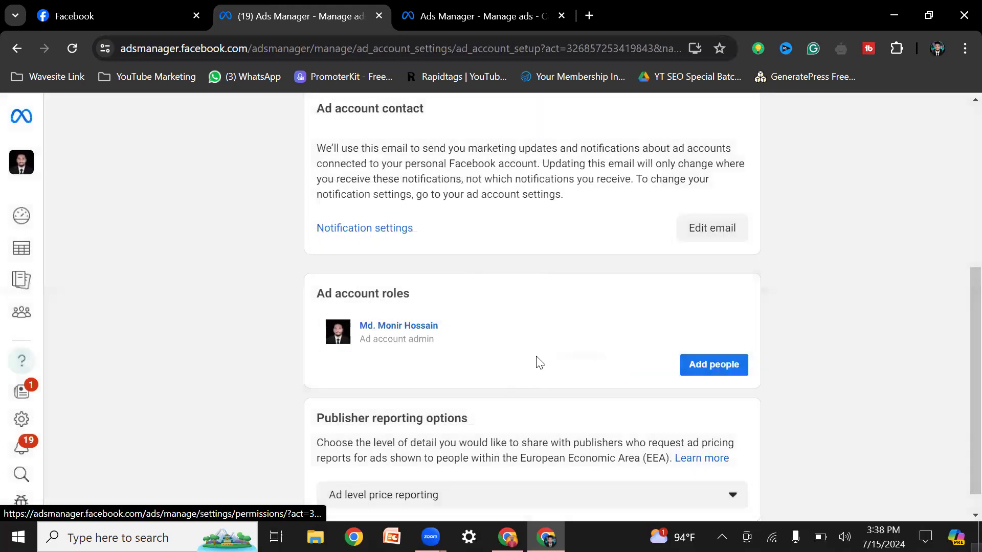
{"action": "scroll", "coordinate": [535, 361], "scroll_direction": "down", "scroll_amount": 1}
{"action": "scroll", "coordinate": [635, 434], "scroll_direction": "up", "scroll_amount": 4}
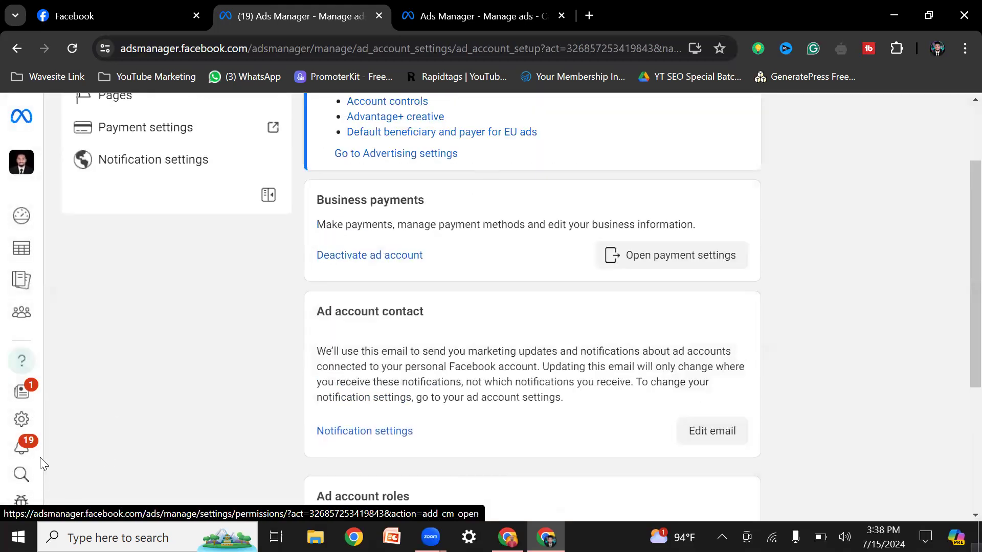
{"action": "scroll", "coordinate": [426, 347], "scroll_direction": "up", "scroll_amount": 2}
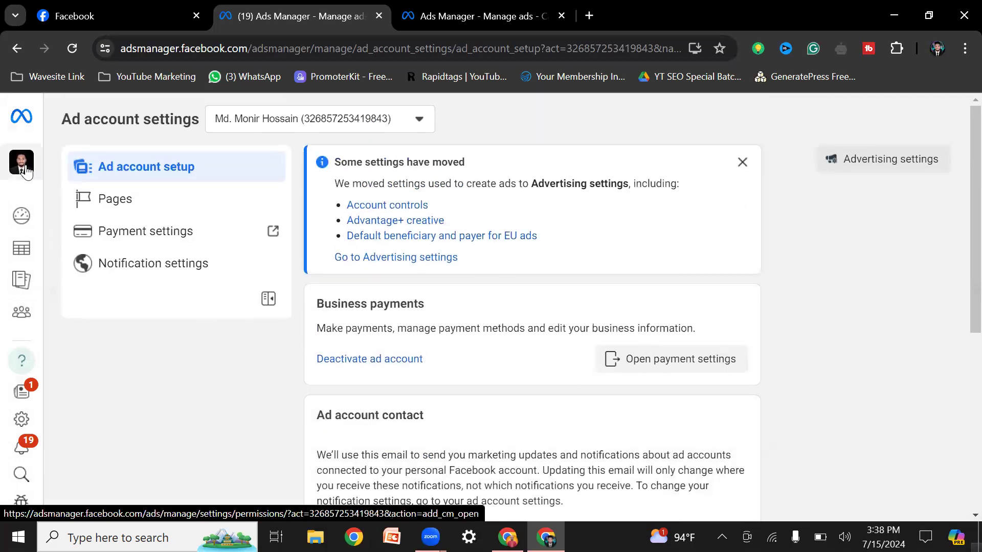
Go back to the Campaigns page and dismiss the non-discrimination policy prompt and the payment method notice
{"action": "mouse_move", "coordinate": [17, 219]}
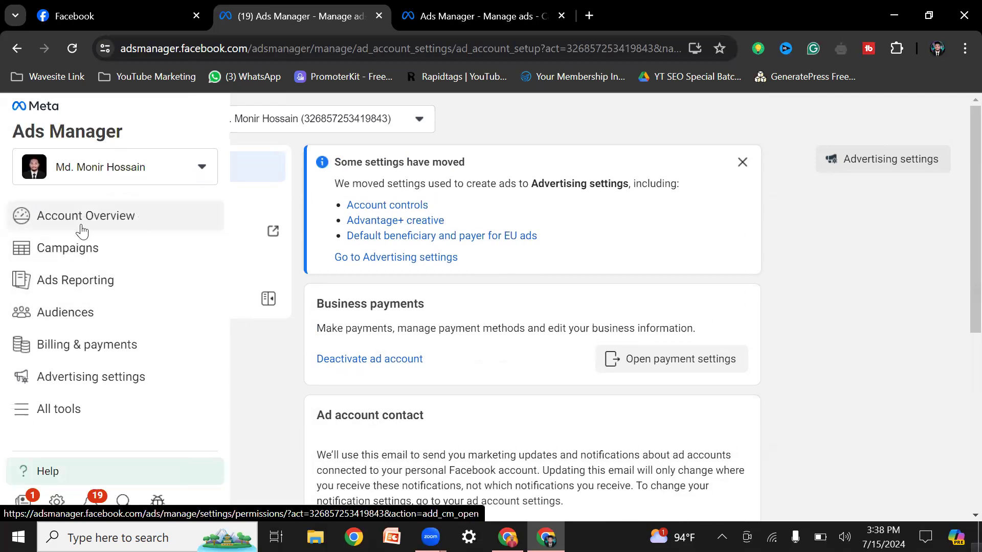
{"action": "left_click", "coordinate": [94, 250]}
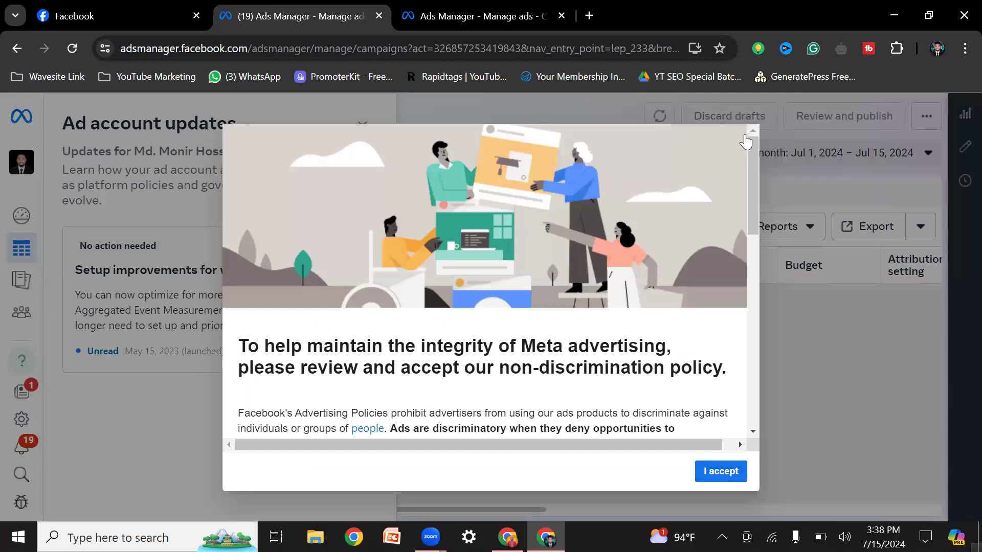
{"action": "left_click", "coordinate": [745, 140]}
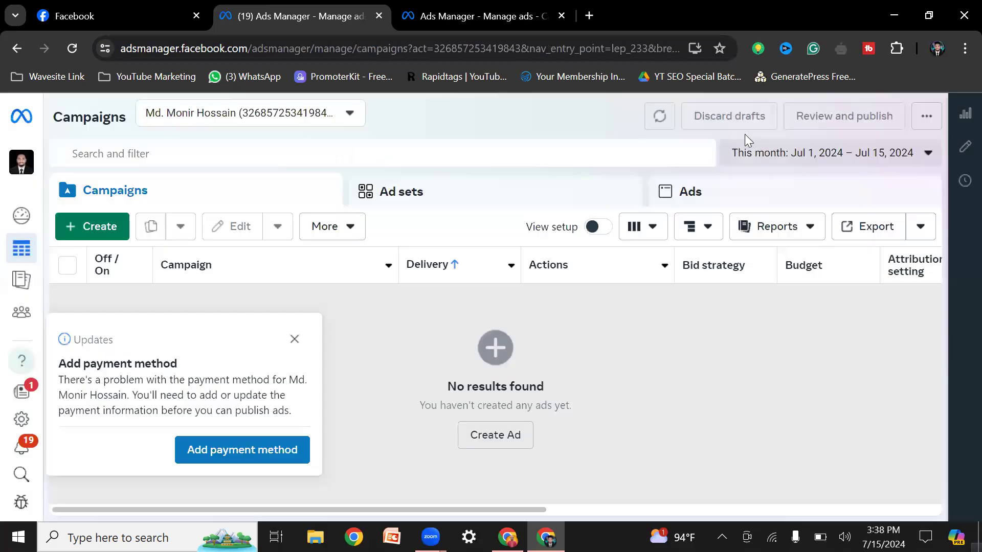
{"action": "left_click", "coordinate": [295, 340]}
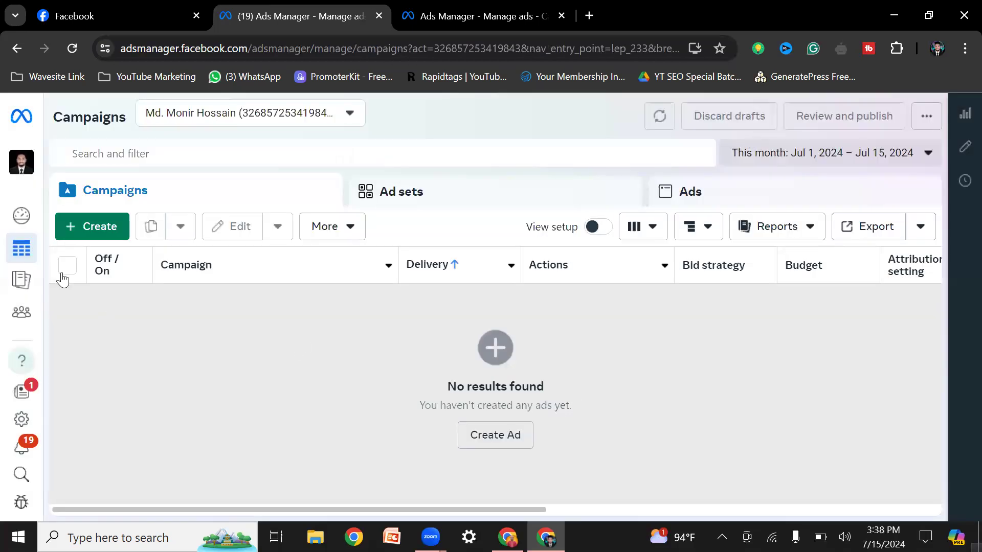
{"action": "mouse_move", "coordinate": [23, 248]}
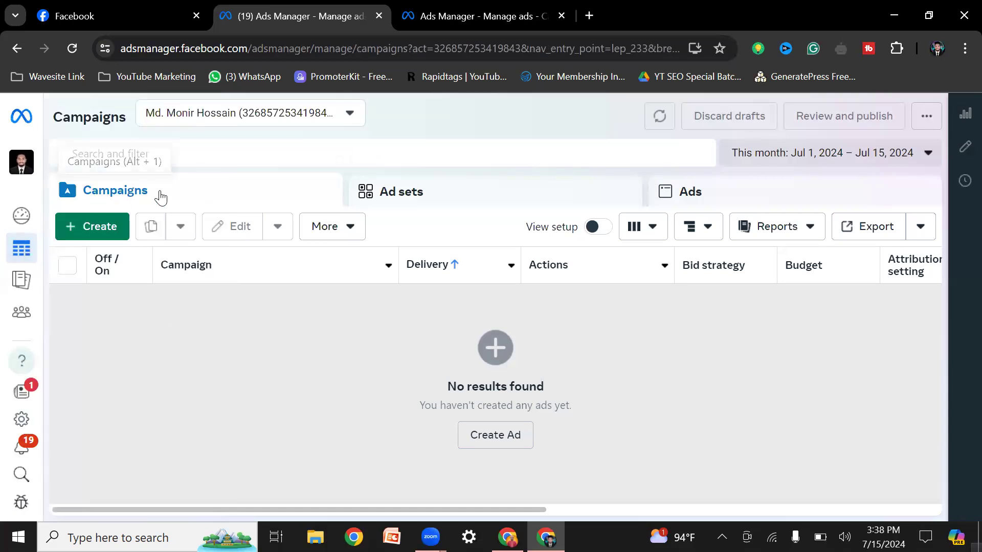
{"action": "left_click_drag", "start_coordinate": [159, 196], "coordinate": [80, 194]}
{"action": "left_click", "coordinate": [195, 199]}
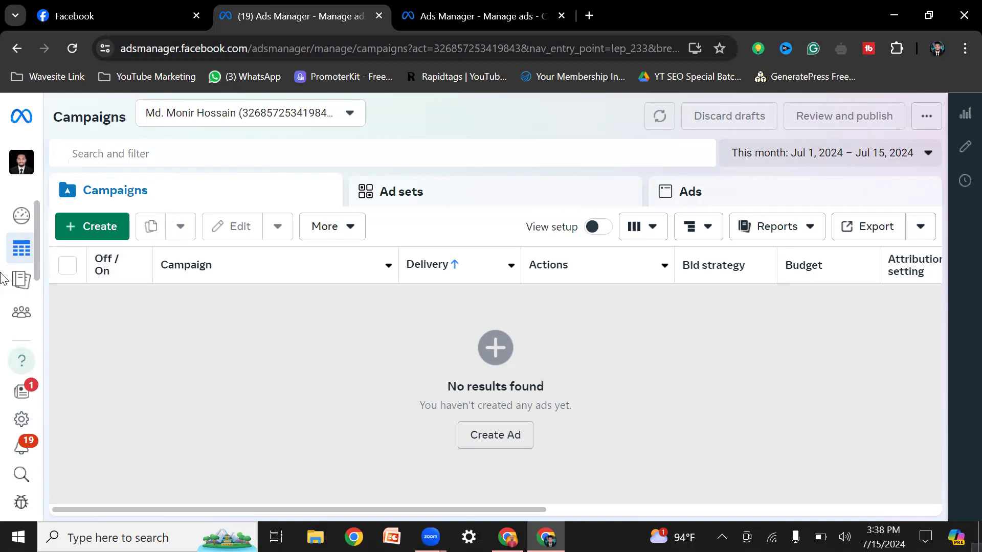
{"action": "mouse_move", "coordinate": [65, 256]}
{"action": "left_click", "coordinate": [220, 346]}
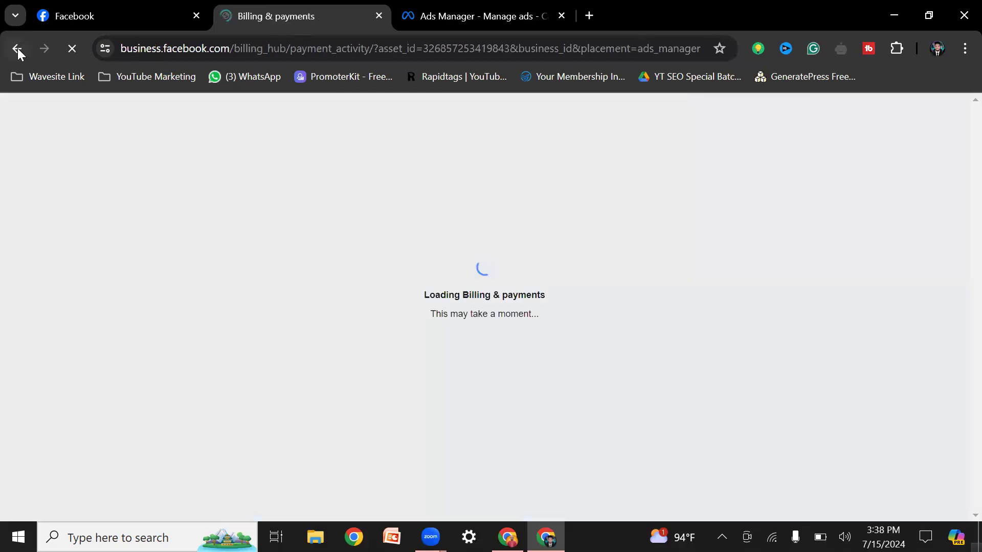
{"action": "left_click", "coordinate": [18, 48]}
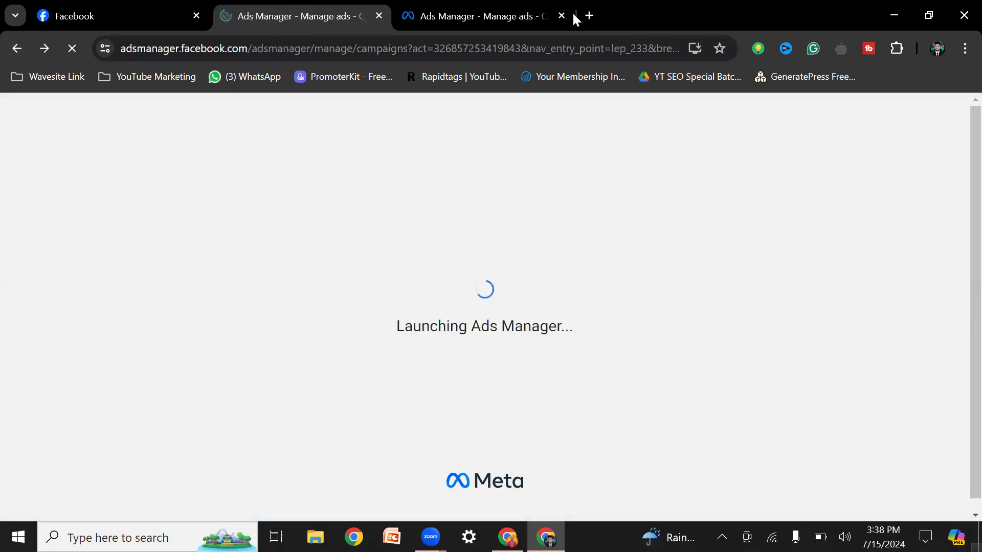
Close the duplicate Ads Manager browser tab and dismiss the Ad account updates on the Campaigns page
{"action": "left_click", "coordinate": [557, 17]}
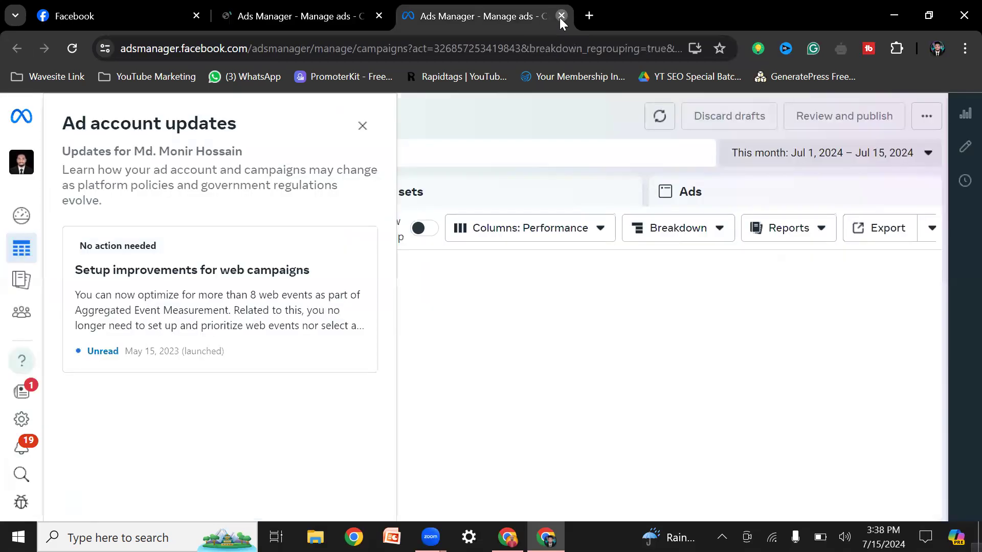
{"action": "key", "text": "ctrl+w"}
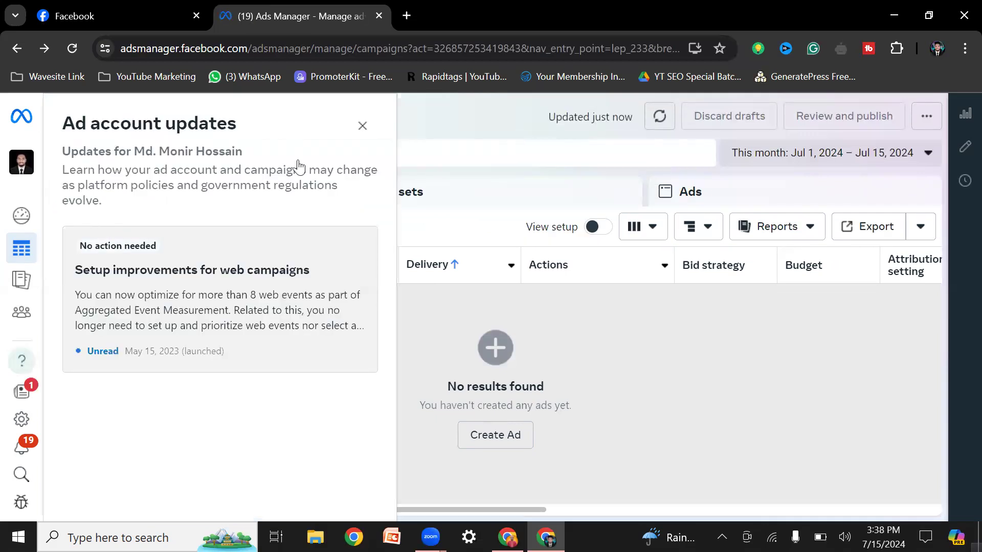
{"action": "left_click", "coordinate": [362, 126]}
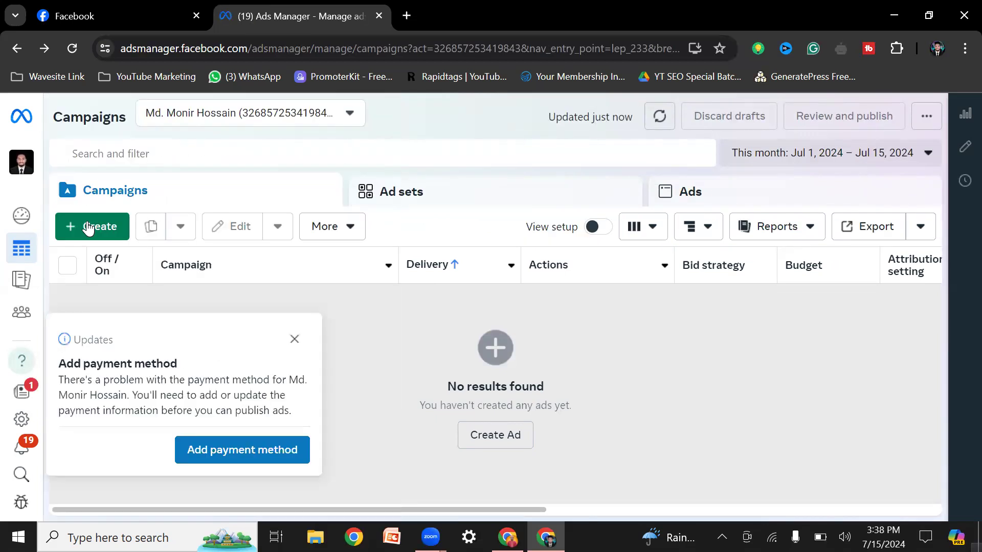
Start creating a new campaign with Auction as the buying type
{"action": "left_click", "coordinate": [87, 227]}
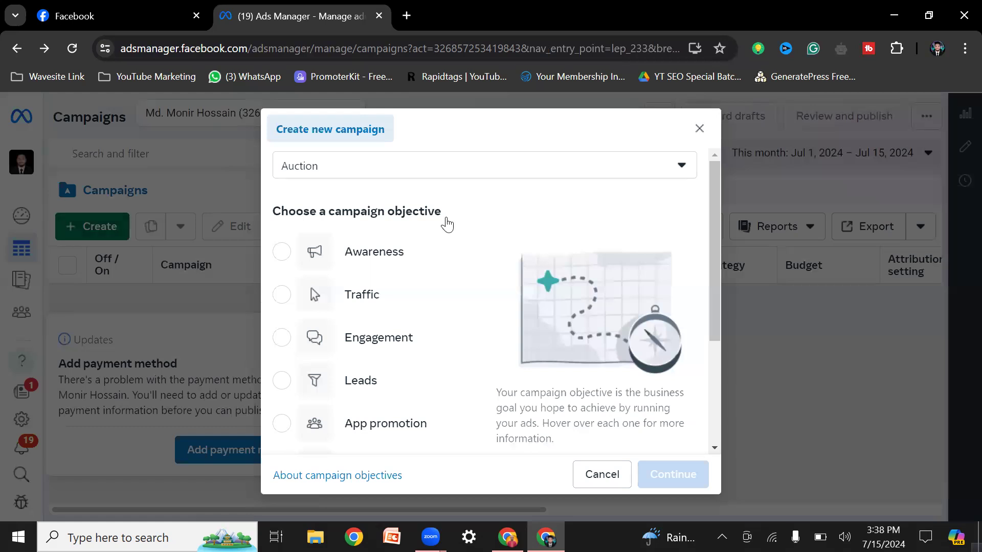
{"action": "left_click", "coordinate": [584, 167]}
{"action": "left_click", "coordinate": [281, 212]}
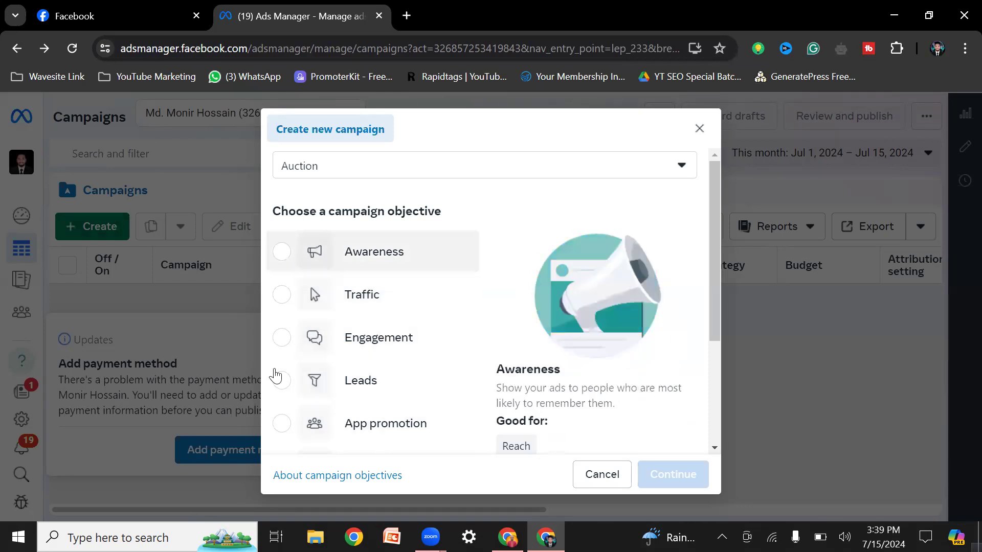
Review the available campaign objectives from Awareness to Sales and their descriptions without choosing one
{"action": "scroll", "coordinate": [396, 409], "scroll_direction": "down", "scroll_amount": 3}
{"action": "scroll", "coordinate": [385, 373], "scroll_direction": "up", "scroll_amount": 3}
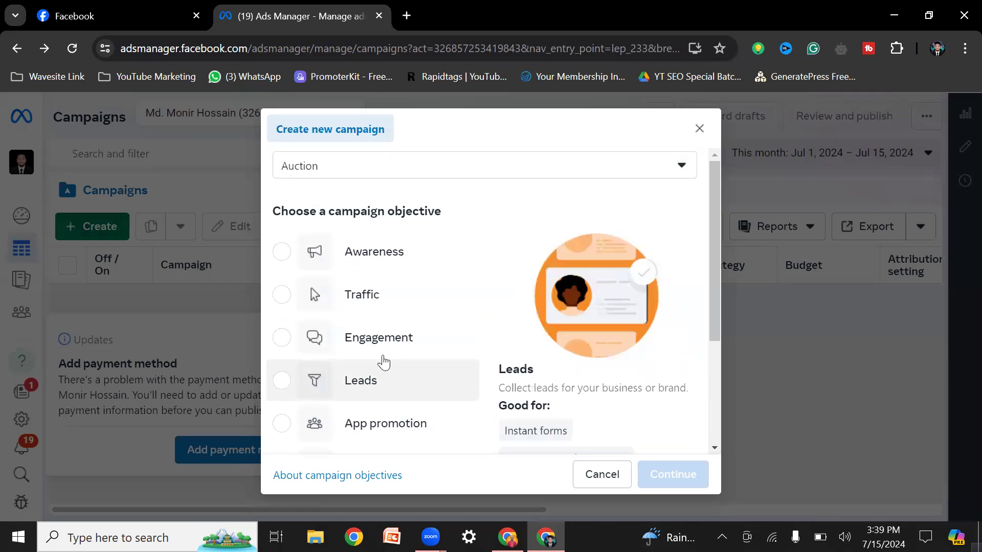
{"action": "scroll", "coordinate": [385, 362], "scroll_direction": "down", "scroll_amount": 3}
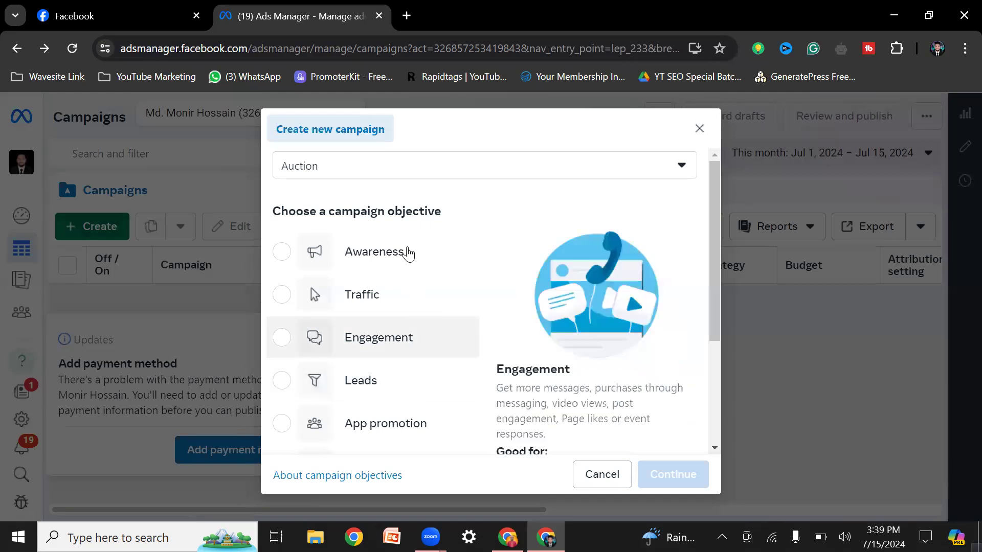
{"action": "scroll", "coordinate": [405, 324], "scroll_direction": "down", "scroll_amount": 3}
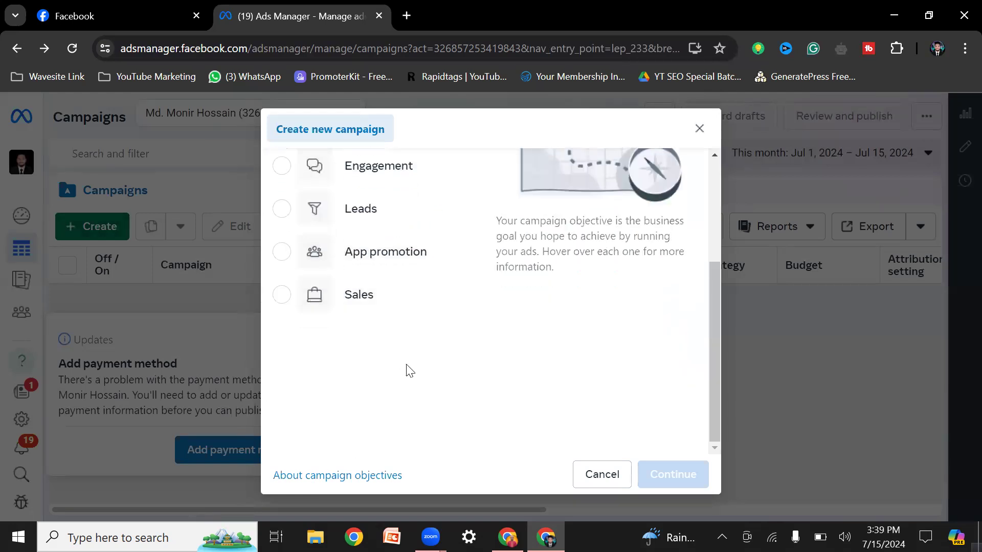
{"action": "scroll", "coordinate": [432, 398], "scroll_direction": "up", "scroll_amount": 3}
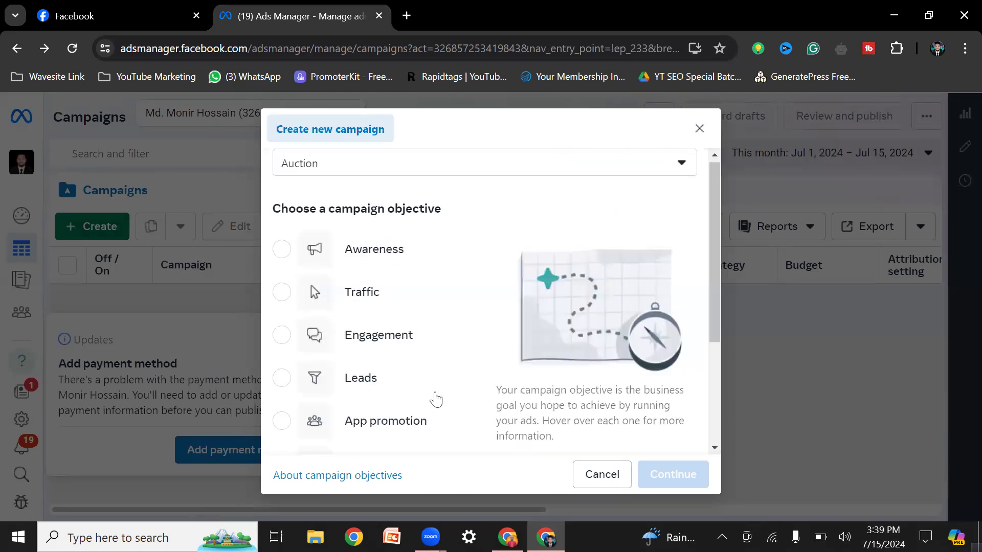
{"action": "scroll", "coordinate": [388, 317], "scroll_direction": "down", "scroll_amount": 3}
{"action": "scroll", "coordinate": [388, 317], "scroll_direction": "up", "scroll_amount": 3}
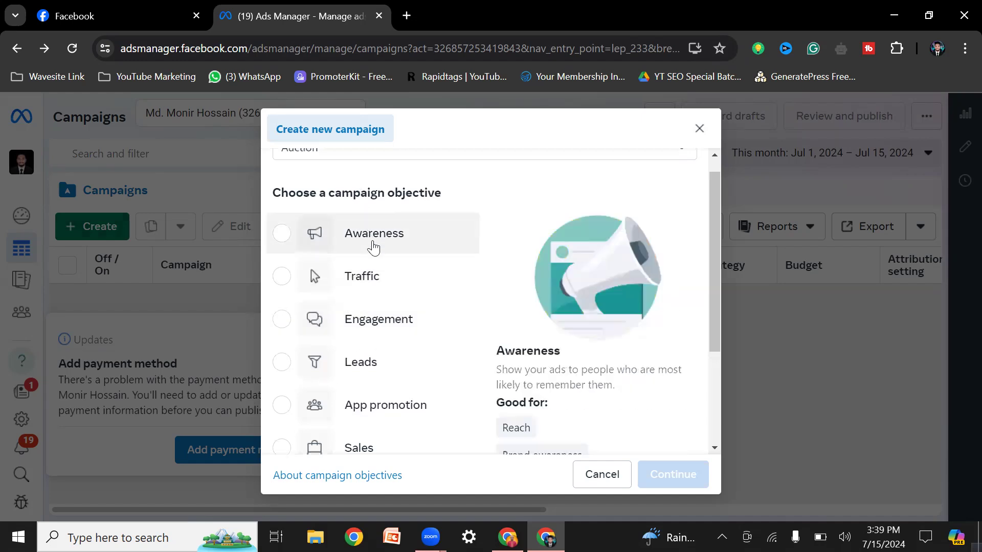
{"action": "scroll", "coordinate": [347, 322], "scroll_direction": "down", "scroll_amount": 3}
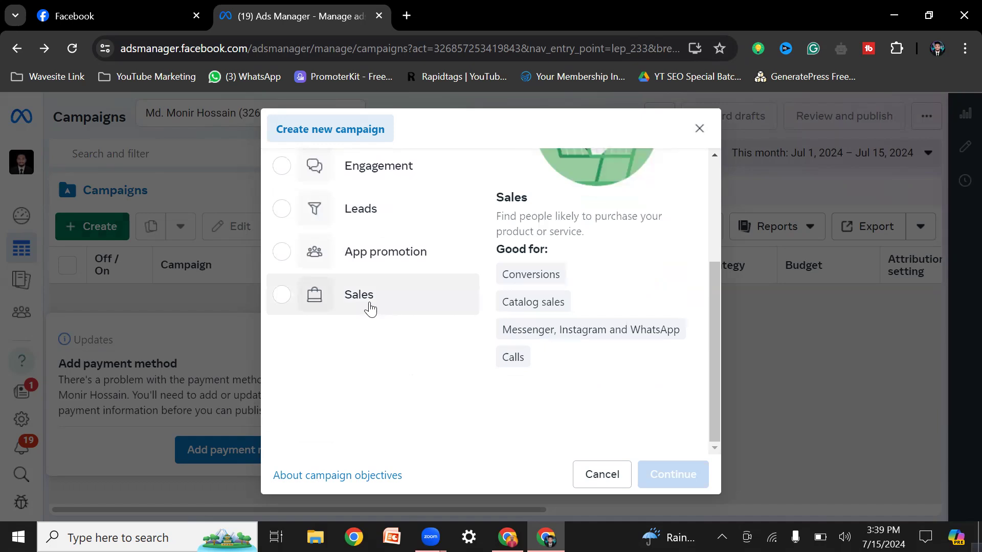
{"action": "scroll", "coordinate": [363, 333], "scroll_direction": "up", "scroll_amount": 3}
{"action": "scroll", "coordinate": [366, 323], "scroll_direction": "down", "scroll_amount": 3}
{"action": "scroll", "coordinate": [365, 321], "scroll_direction": "up", "scroll_amount": 3}
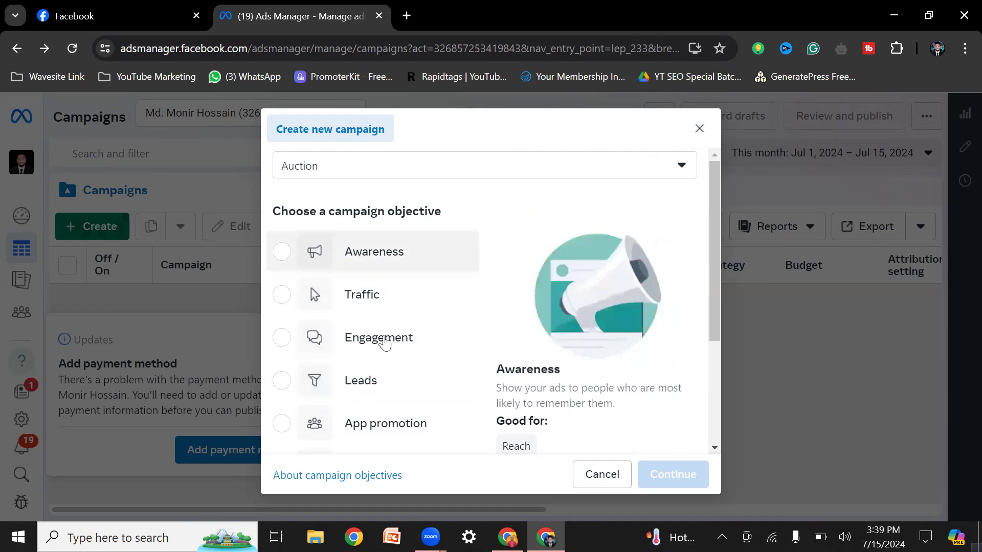
{"action": "scroll", "coordinate": [421, 327], "scroll_direction": "down", "scroll_amount": 3}
{"action": "scroll", "coordinate": [420, 326], "scroll_direction": "up", "scroll_amount": 3}
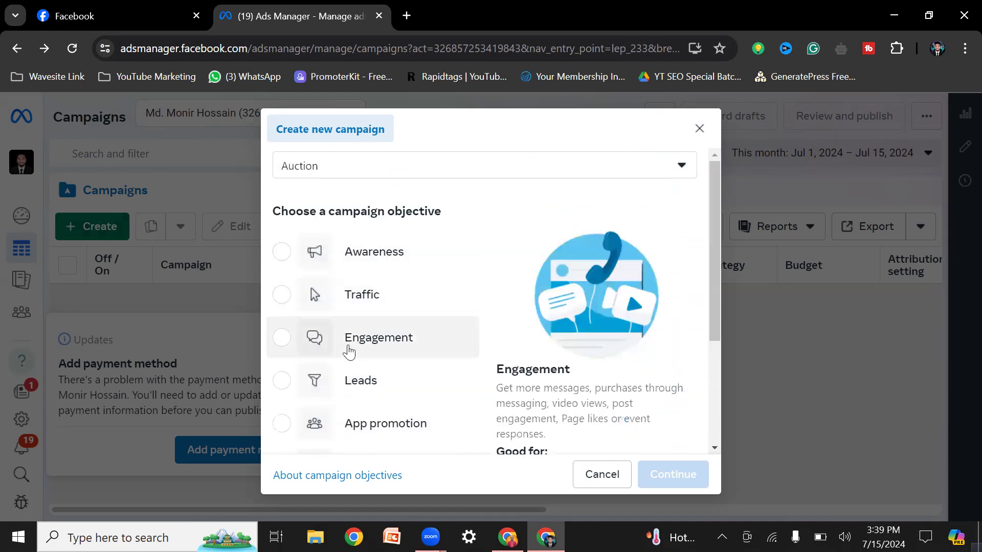
{"action": "scroll", "coordinate": [416, 348], "scroll_direction": "down", "scroll_amount": 1}
{"action": "scroll", "coordinate": [398, 333], "scroll_direction": "down", "scroll_amount": 1}
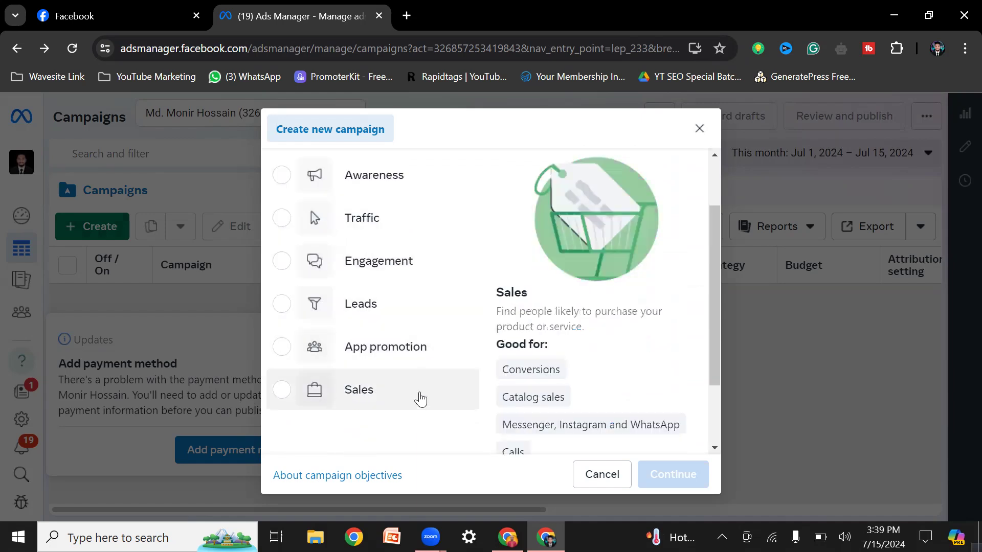
{"action": "scroll", "coordinate": [424, 382], "scroll_direction": "up", "scroll_amount": 2}
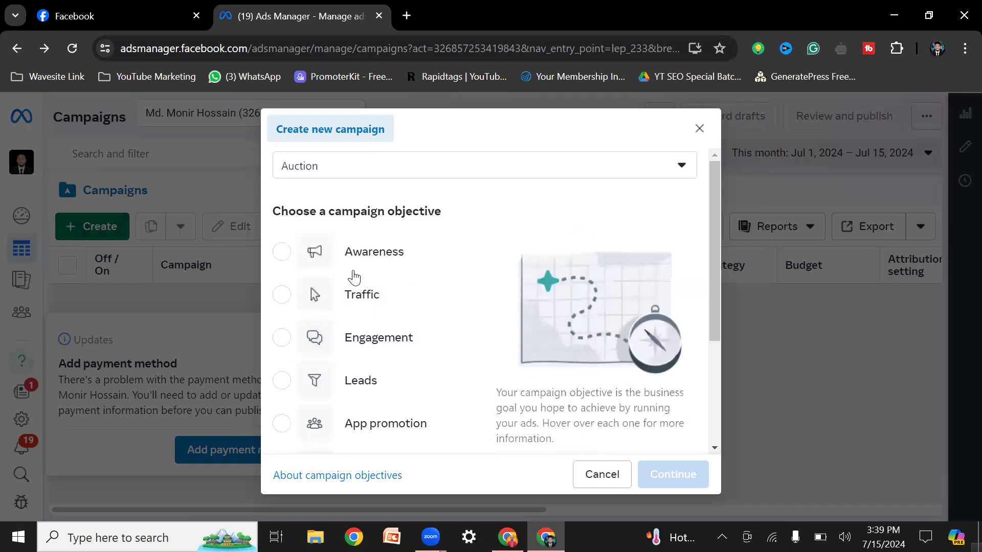
{"action": "mouse_move", "coordinate": [384, 350]}
{"action": "scroll", "coordinate": [384, 357], "scroll_direction": "down", "scroll_amount": 3}
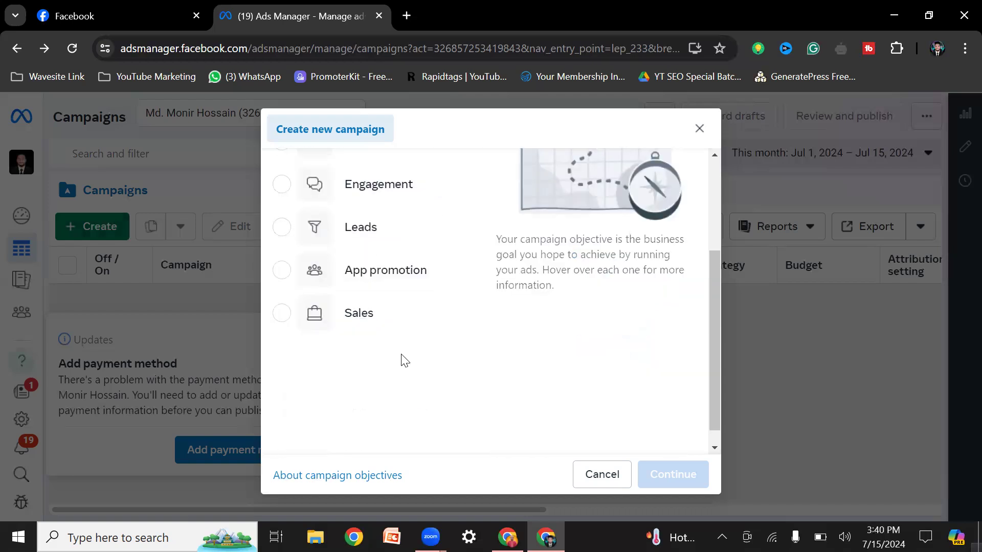
{"action": "scroll", "coordinate": [404, 361], "scroll_direction": "up", "scroll_amount": 3}
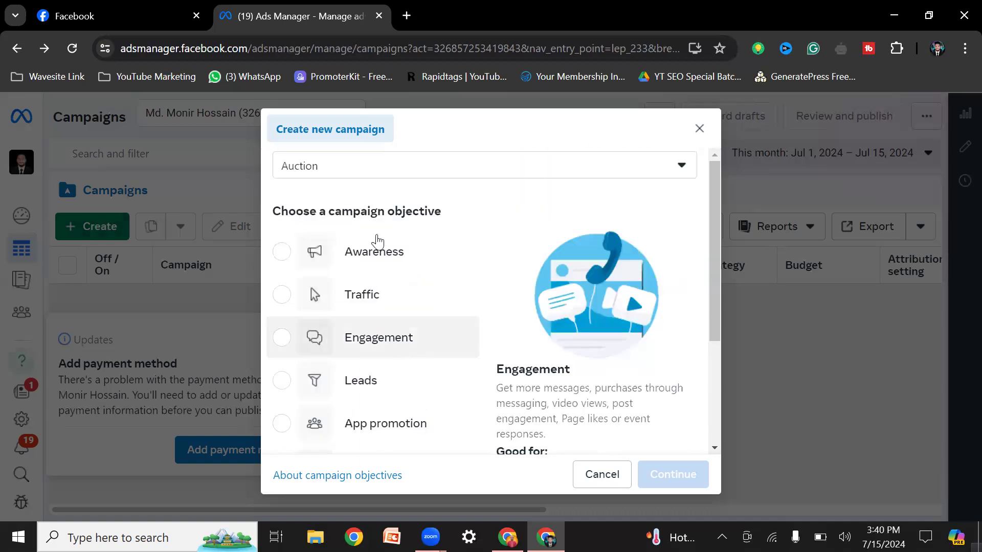
{"action": "mouse_move", "coordinate": [349, 243]}
{"action": "scroll", "coordinate": [442, 363], "scroll_direction": "down", "scroll_amount": 3}
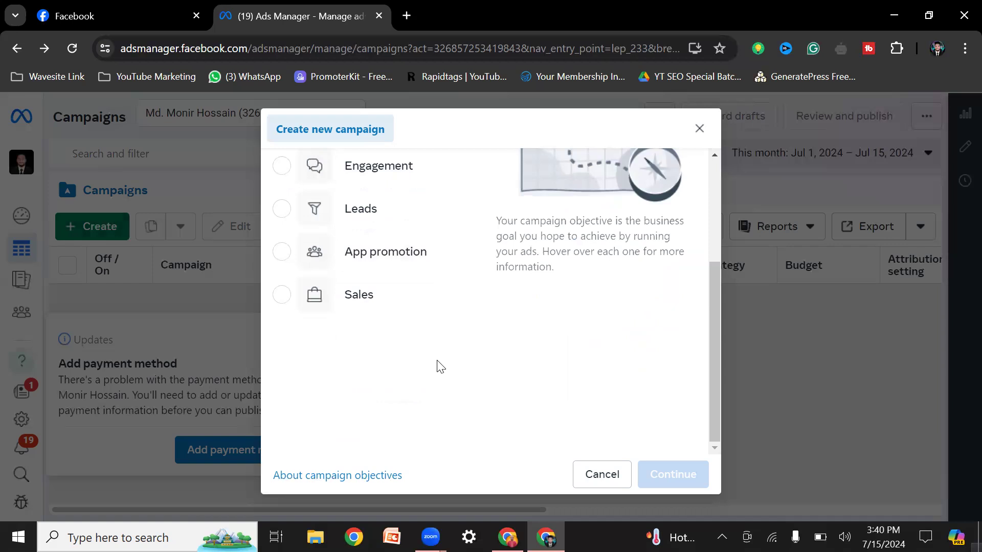
{"action": "scroll", "coordinate": [441, 367], "scroll_direction": "up", "scroll_amount": 2}
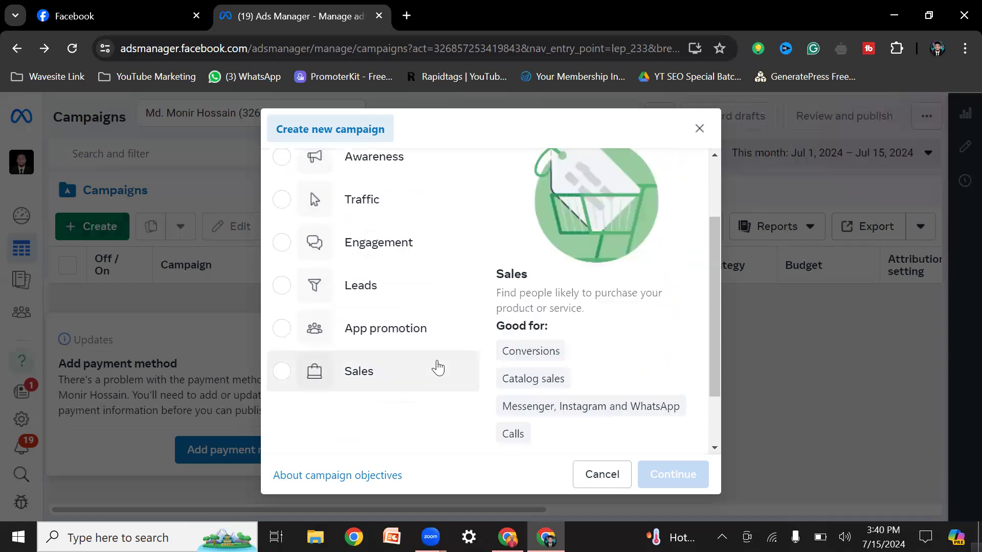
Reduce the page zoom to 80% and go through the campaign objectives' descriptions again from Awareness to Sales
{"action": "scroll", "coordinate": [438, 367], "scroll_direction": "up", "scroll_amount": 2}
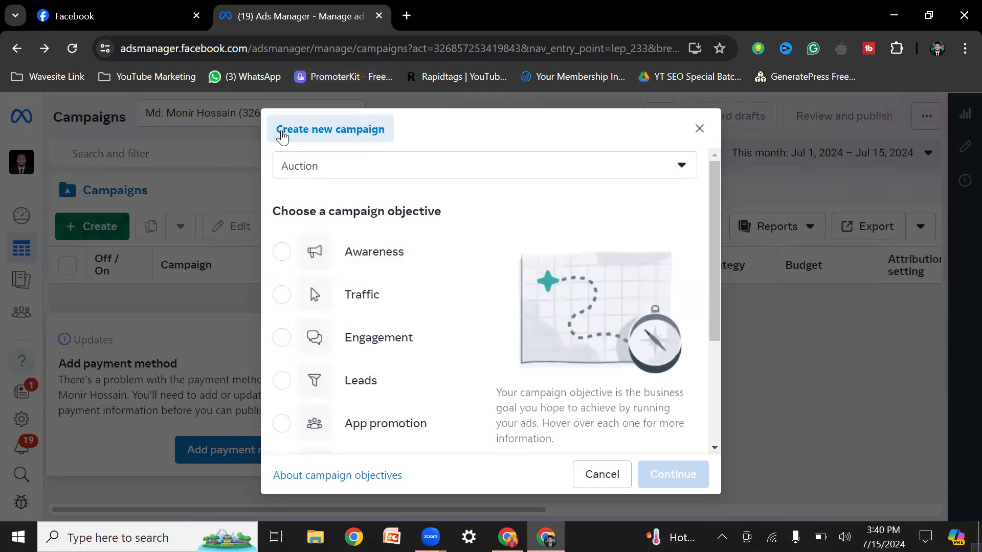
{"action": "mouse_move", "coordinate": [445, 298]}
{"action": "mouse_move", "coordinate": [350, 271]}
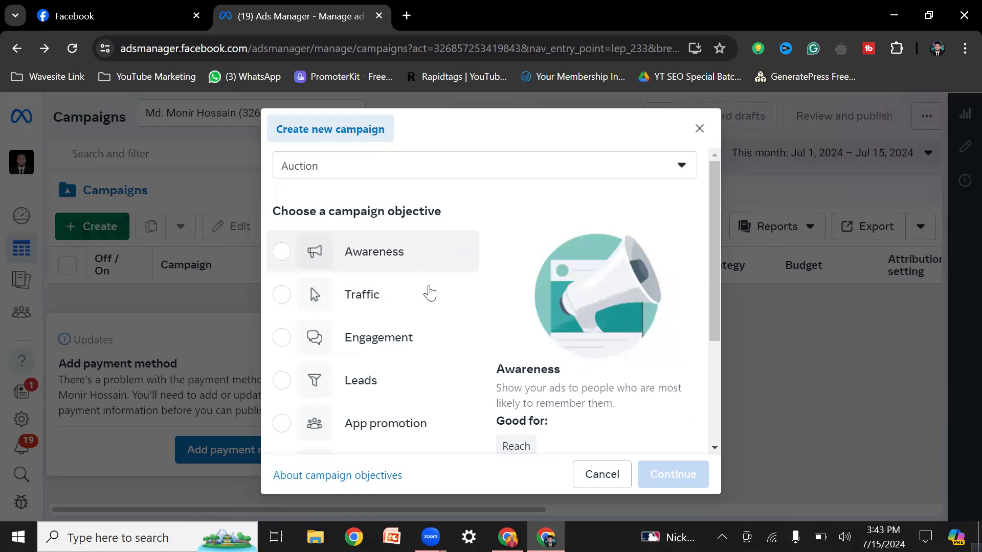
{"action": "key", "text": "ctrl+minus"}
{"action": "key", "text": "ctrl+minus"}
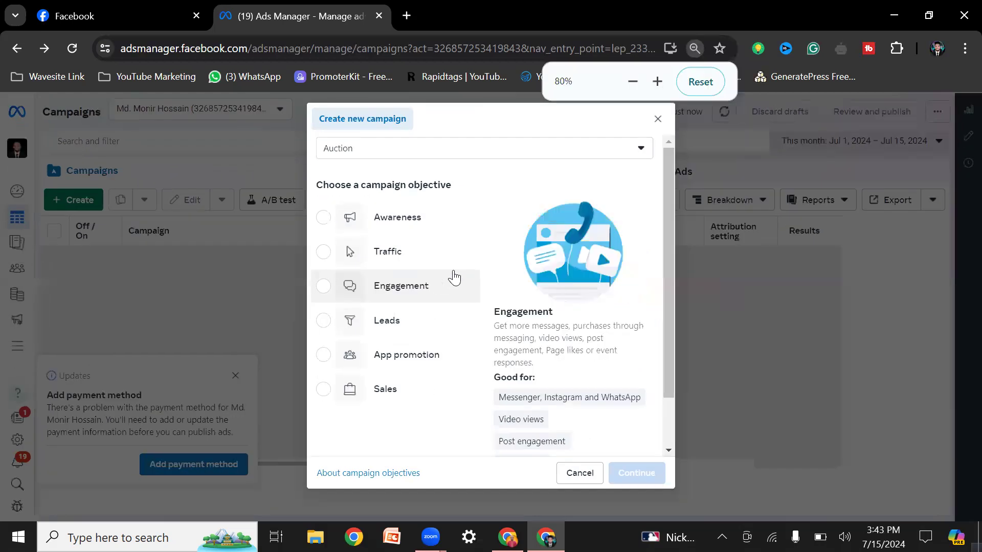
{"action": "scroll", "coordinate": [407, 246], "scroll_direction": "down", "scroll_amount": 1}
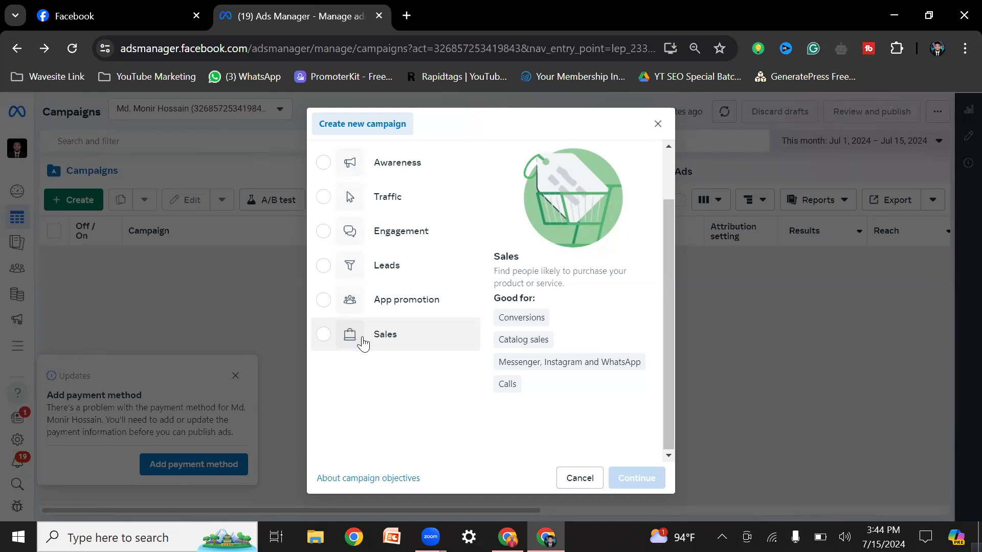
{"action": "scroll", "coordinate": [363, 344], "scroll_direction": "up", "scroll_amount": 2}
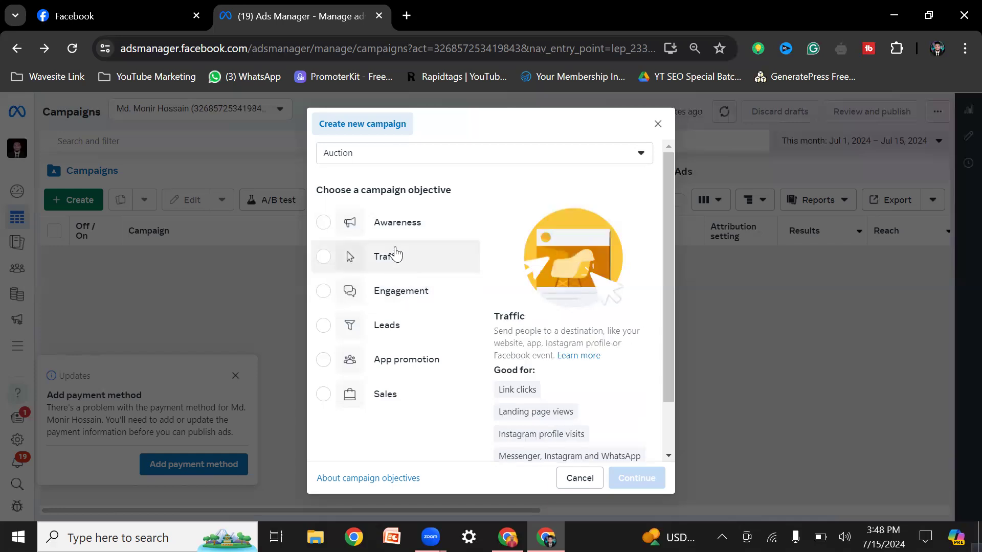
{"action": "scroll", "coordinate": [401, 254], "scroll_direction": "down", "scroll_amount": 2}
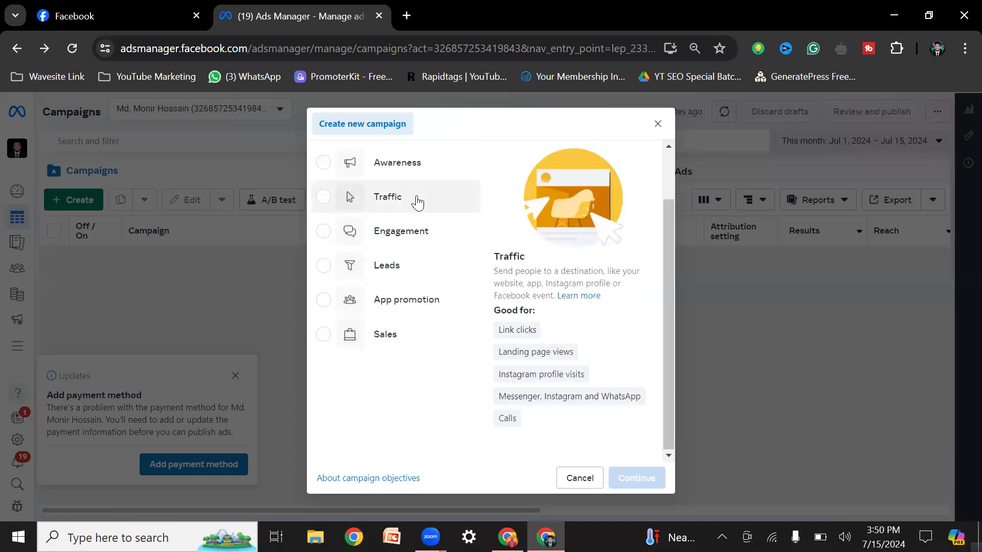
Select the Engagement, Leads, App promotion and Sales objectives in turn to examine what each one is good for
{"action": "left_click", "coordinate": [422, 232]}
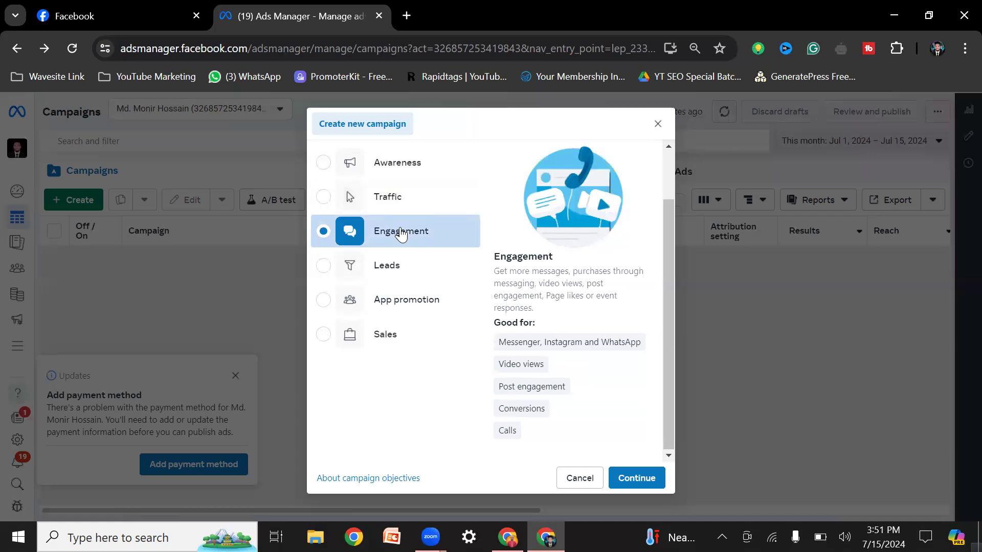
{"action": "left_click", "coordinate": [398, 271]}
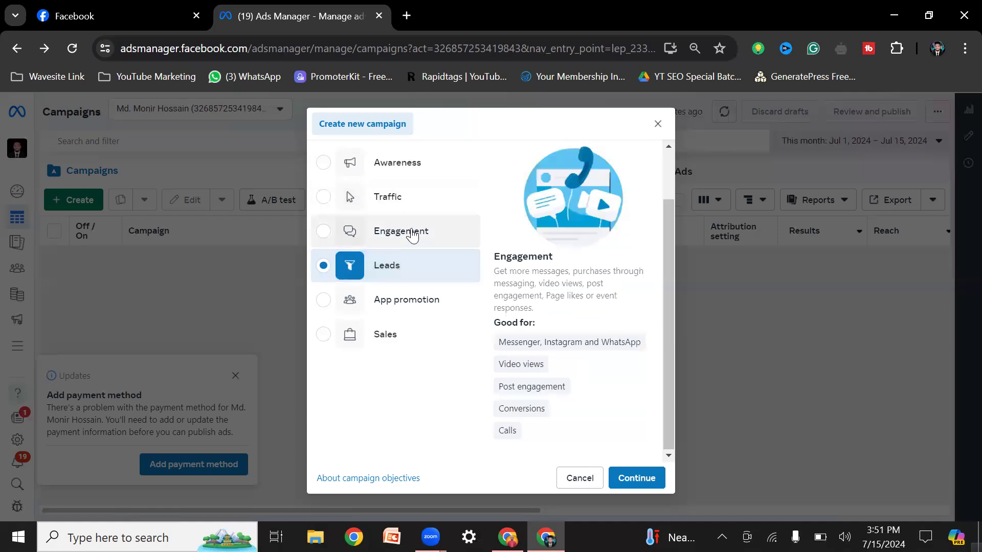
{"action": "left_click", "coordinate": [434, 230]}
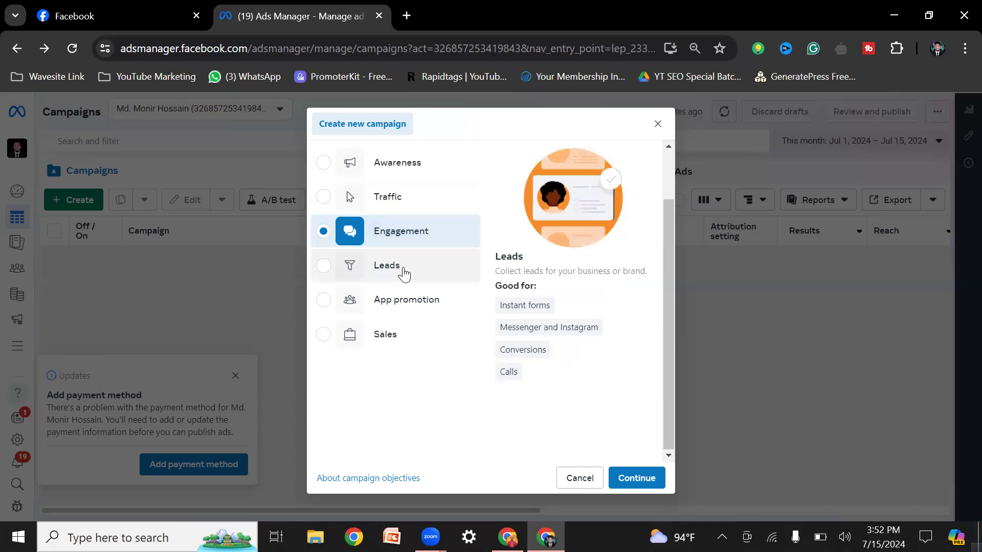
{"action": "left_click", "coordinate": [404, 274]}
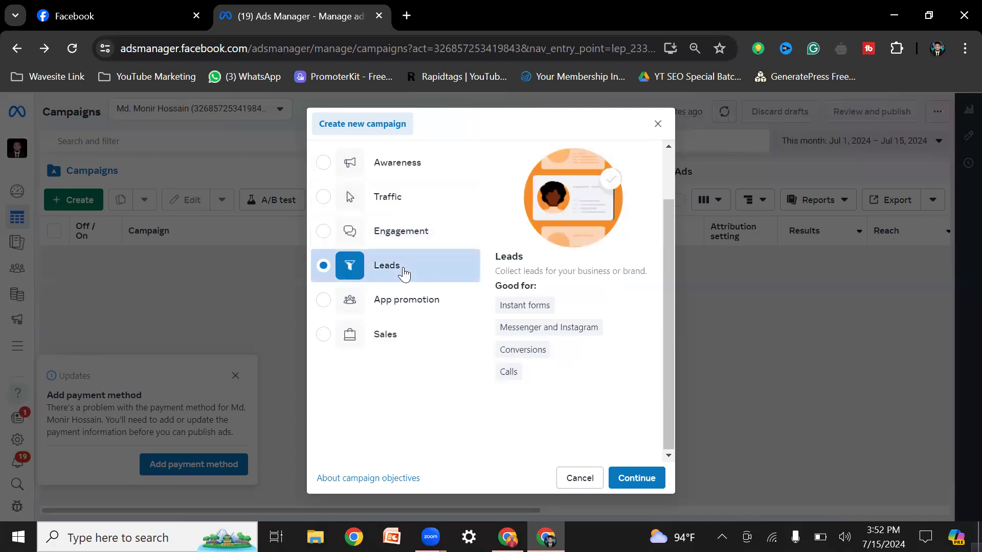
{"action": "mouse_move", "coordinate": [516, 310]}
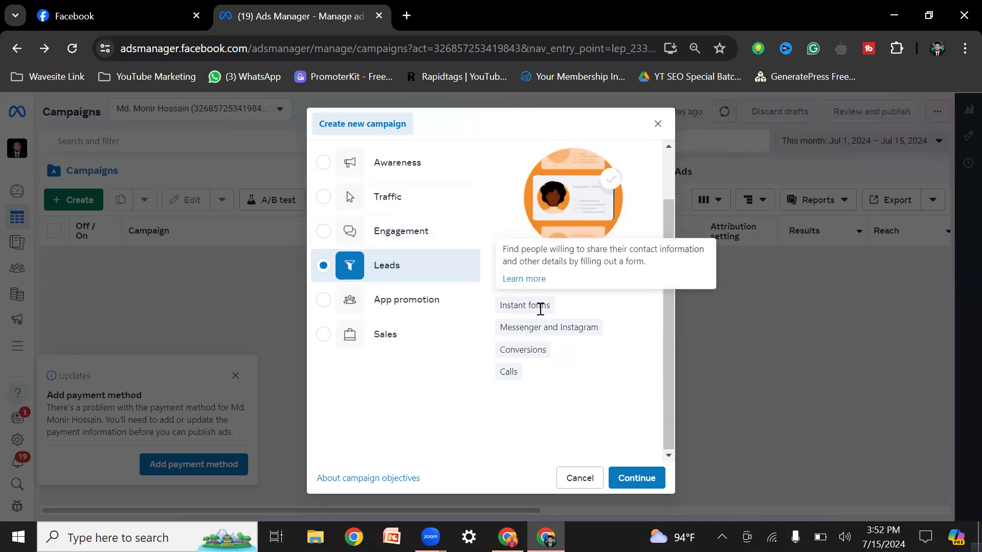
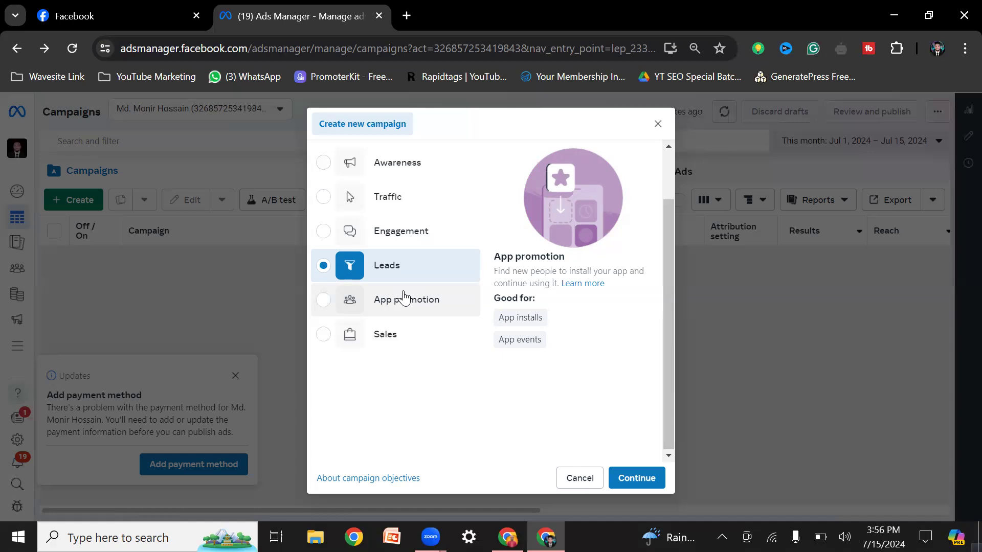
{"action": "left_click", "coordinate": [410, 310]}
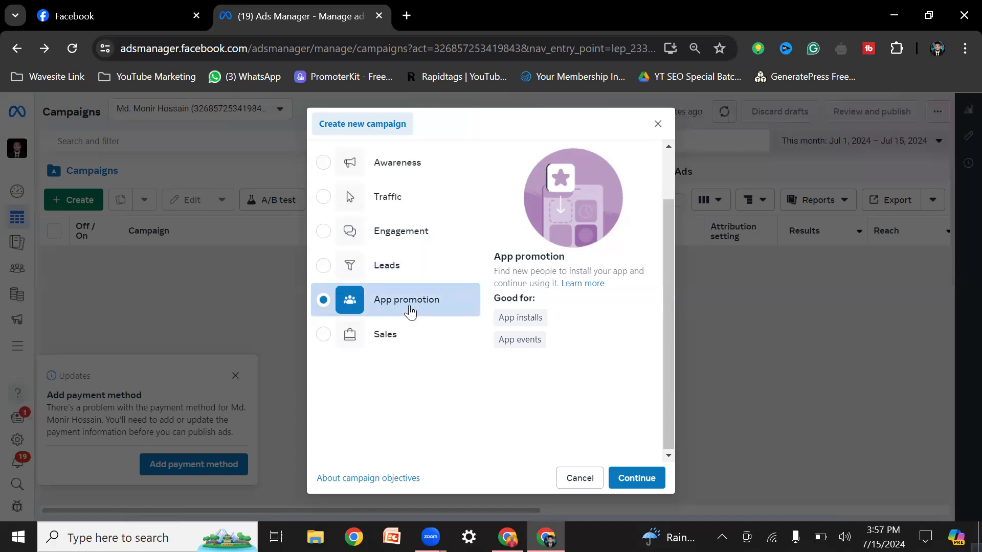
{"action": "left_click", "coordinate": [412, 350]}
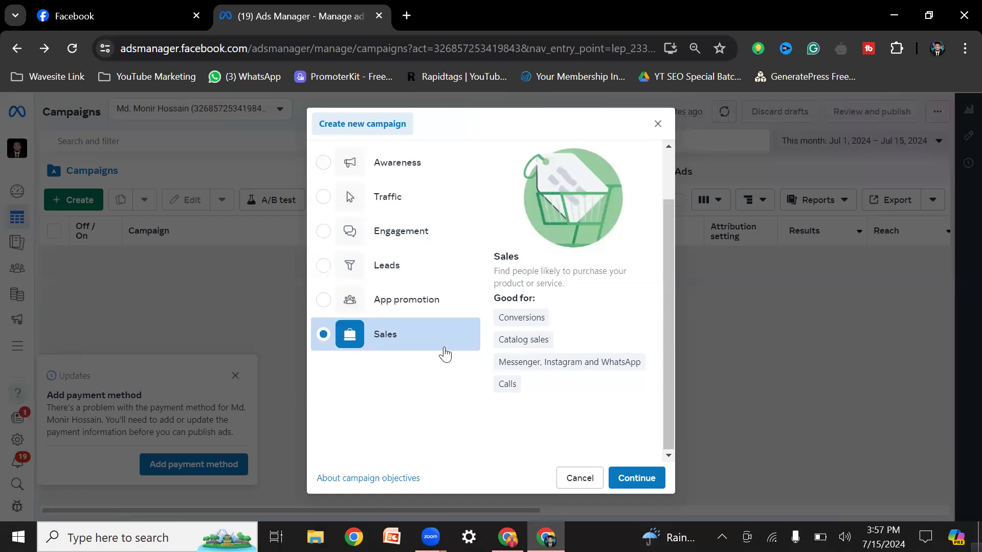
Choose Awareness as the campaign objective and continue to the new campaign's draft
{"action": "scroll", "coordinate": [445, 354], "scroll_direction": "up", "scroll_amount": 2}
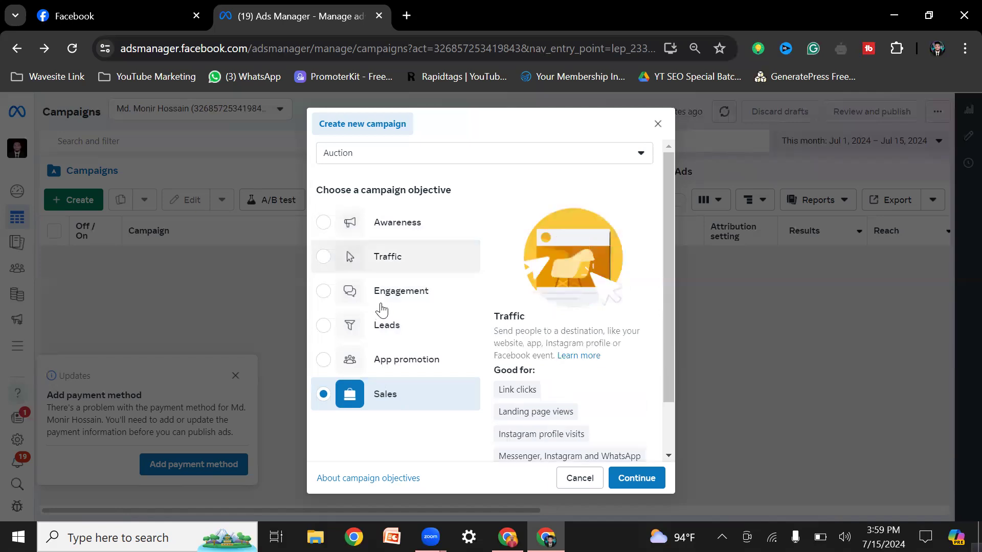
{"action": "scroll", "coordinate": [381, 285], "scroll_direction": "down", "scroll_amount": 2}
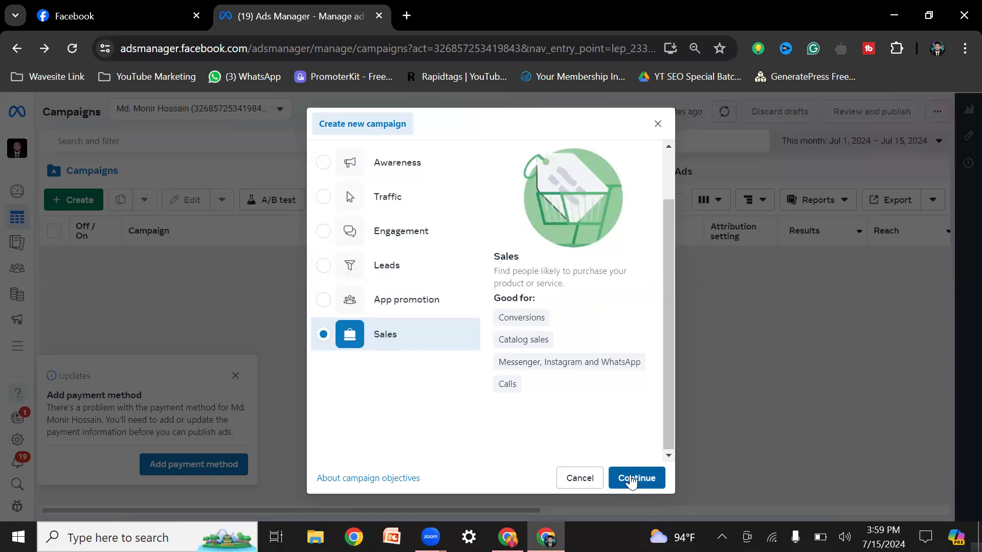
{"action": "scroll", "coordinate": [408, 307], "scroll_direction": "up", "scroll_amount": 2}
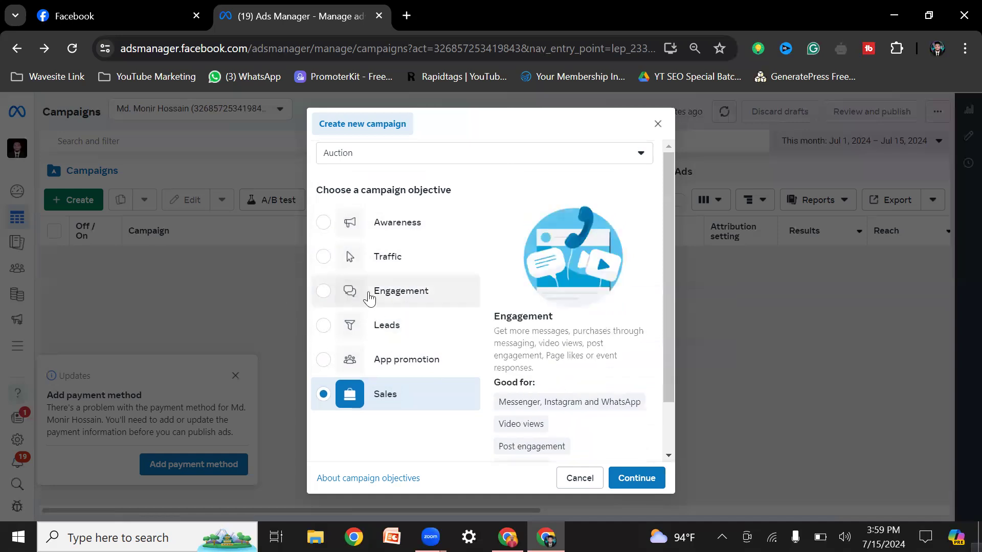
{"action": "scroll", "coordinate": [393, 357], "scroll_direction": "down", "scroll_amount": 2}
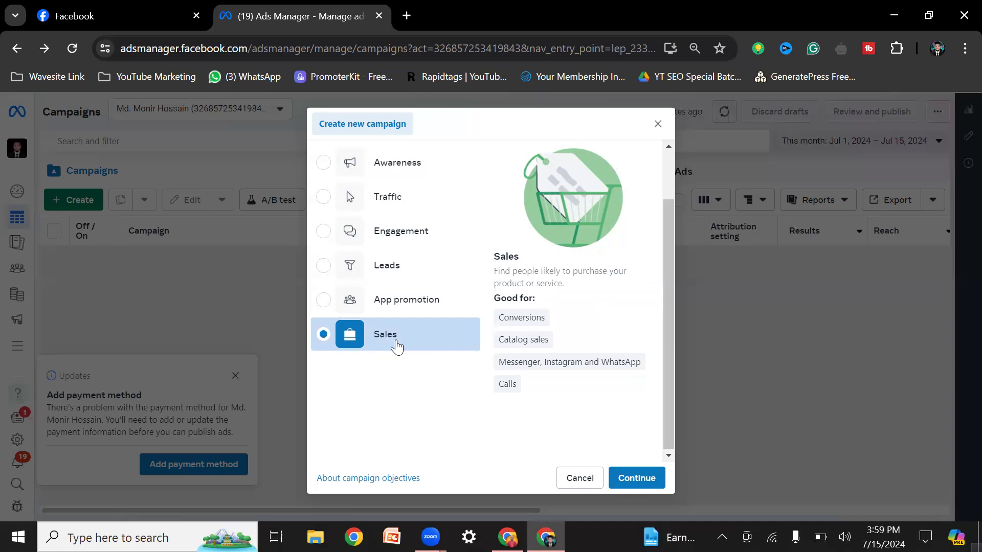
{"action": "scroll", "coordinate": [397, 347], "scroll_direction": "up", "scroll_amount": 2}
{"action": "left_click", "coordinate": [324, 261]}
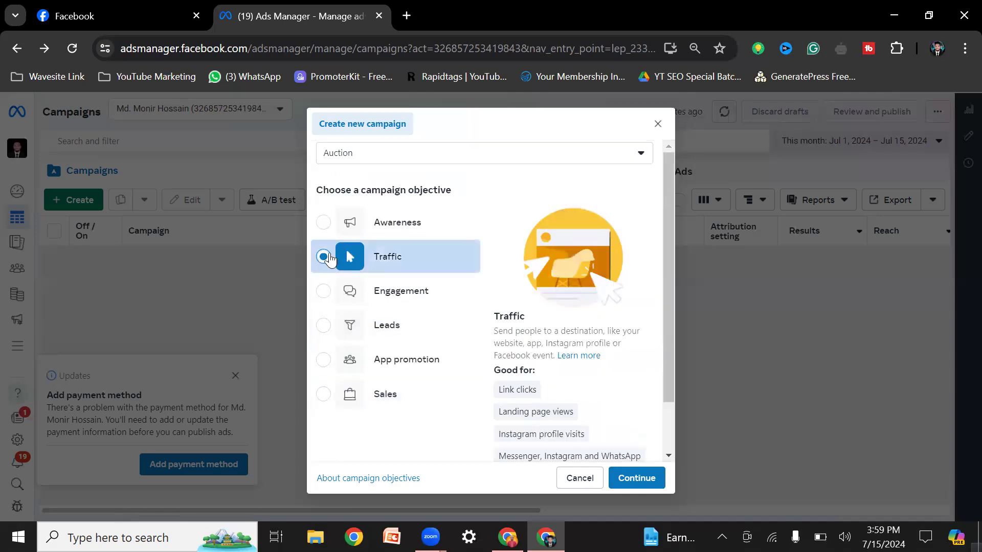
{"action": "left_click", "coordinate": [322, 225]}
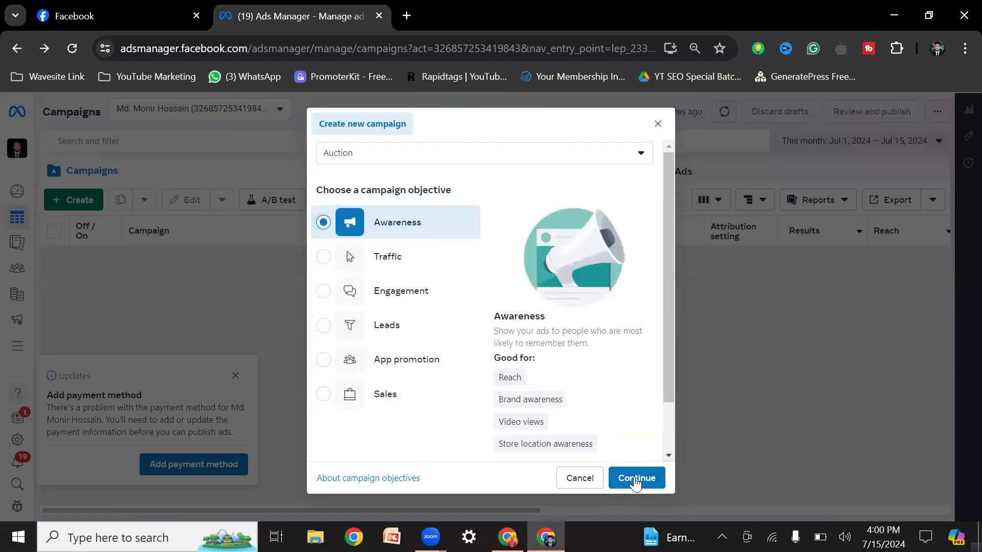
{"action": "left_click", "coordinate": [637, 478]}
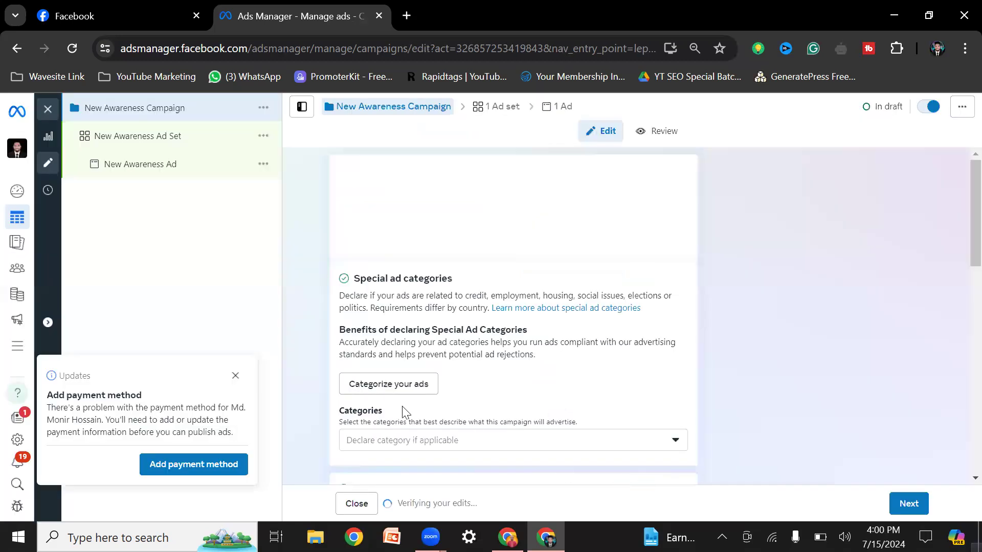
Dismiss the payment method notice and review the awareness campaign's settings, from campaign name and special ad categories to budget and A/B test
{"action": "left_click", "coordinate": [236, 375]}
{"action": "scroll", "coordinate": [440, 388], "scroll_direction": "down", "scroll_amount": 1}
{"action": "scroll", "coordinate": [447, 394], "scroll_direction": "down", "scroll_amount": 3}
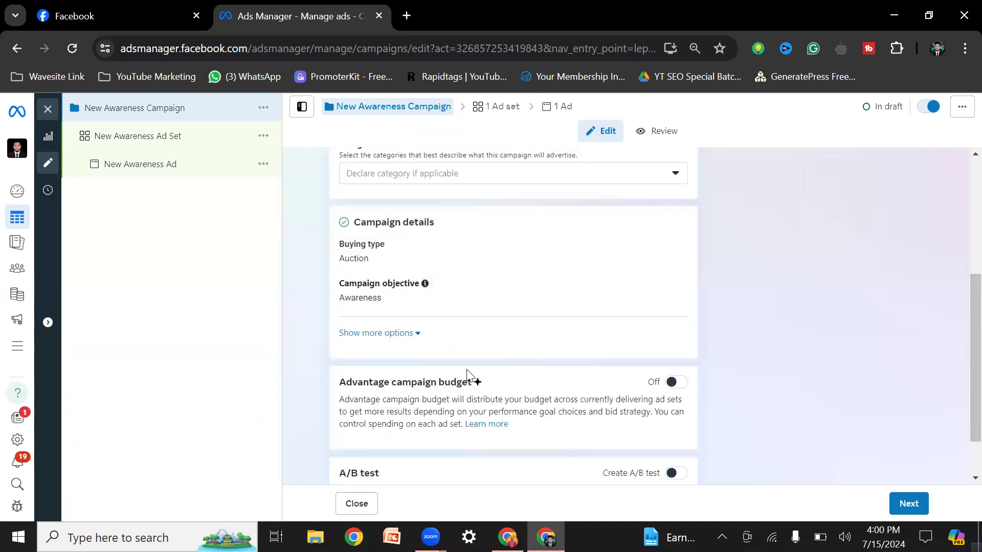
{"action": "scroll", "coordinate": [466, 378], "scroll_direction": "down", "scroll_amount": 1}
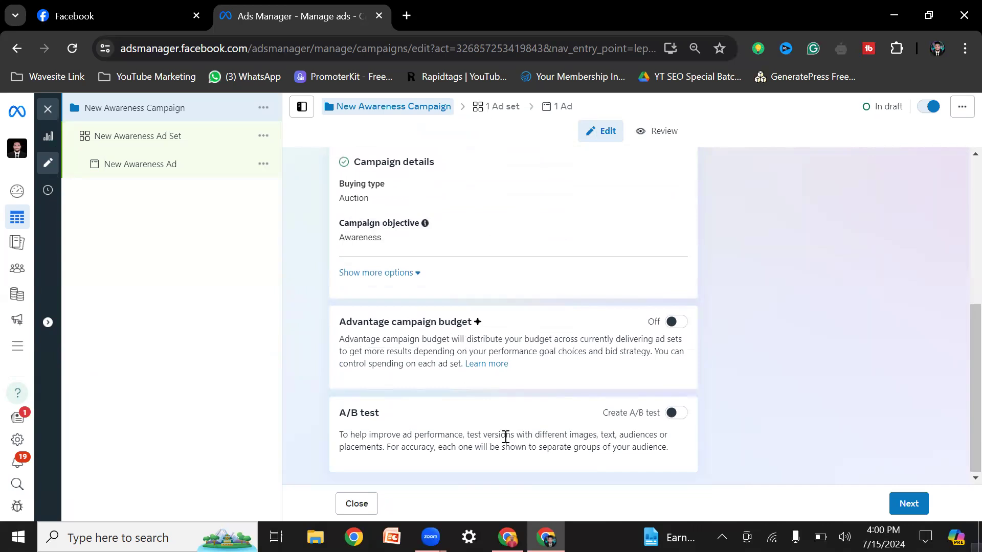
{"action": "scroll", "coordinate": [491, 424], "scroll_direction": "up", "scroll_amount": 3}
{"action": "scroll", "coordinate": [423, 322], "scroll_direction": "up", "scroll_amount": 2}
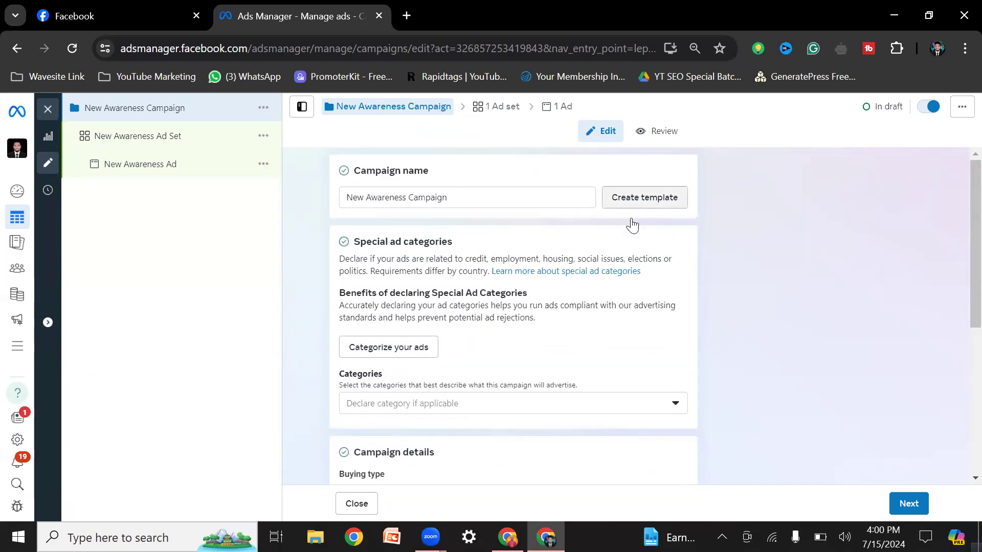
{"action": "scroll", "coordinate": [408, 346], "scroll_direction": "down", "scroll_amount": 2}
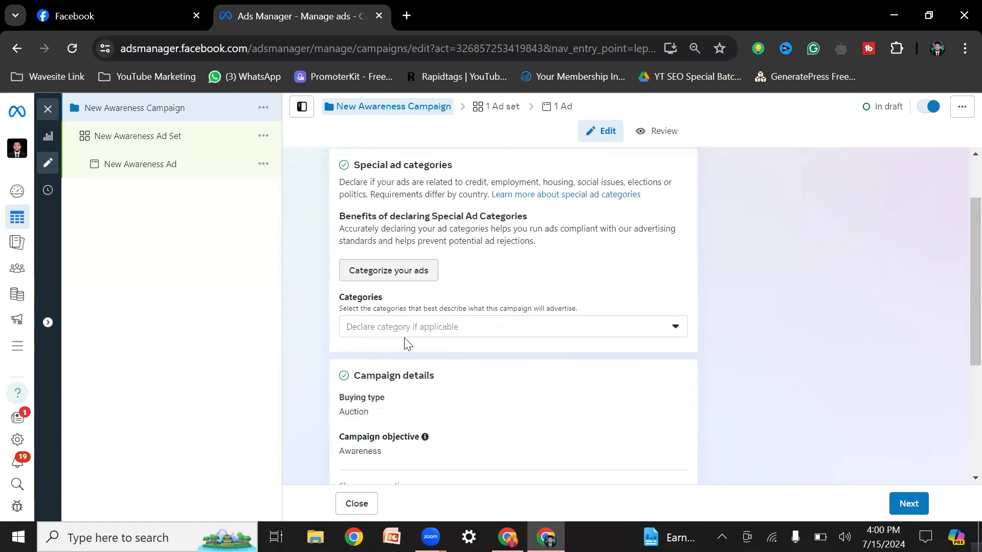
{"action": "scroll", "coordinate": [440, 340], "scroll_direction": "down", "scroll_amount": 3}
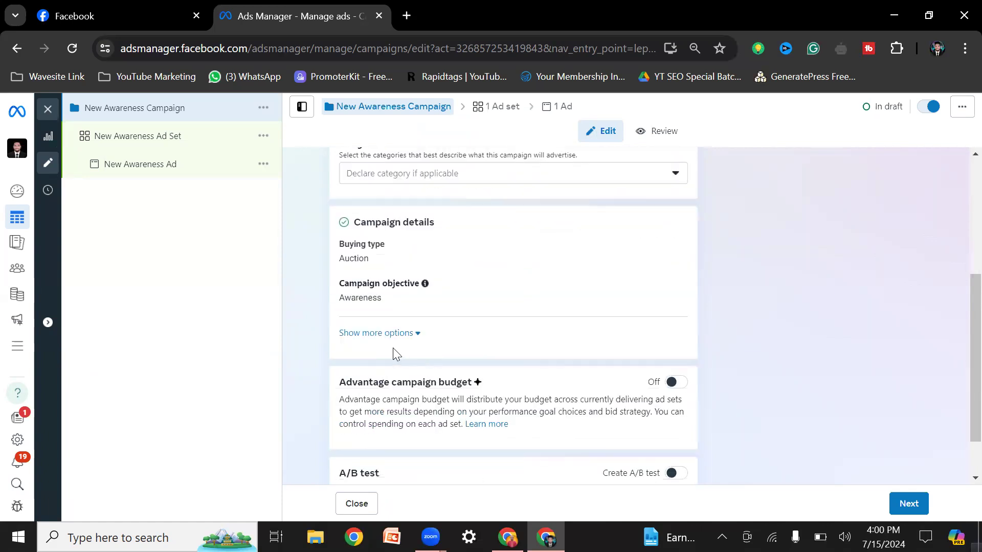
{"action": "scroll", "coordinate": [450, 378], "scroll_direction": "down", "scroll_amount": 1}
{"action": "scroll", "coordinate": [438, 400], "scroll_direction": "up", "scroll_amount": 4}
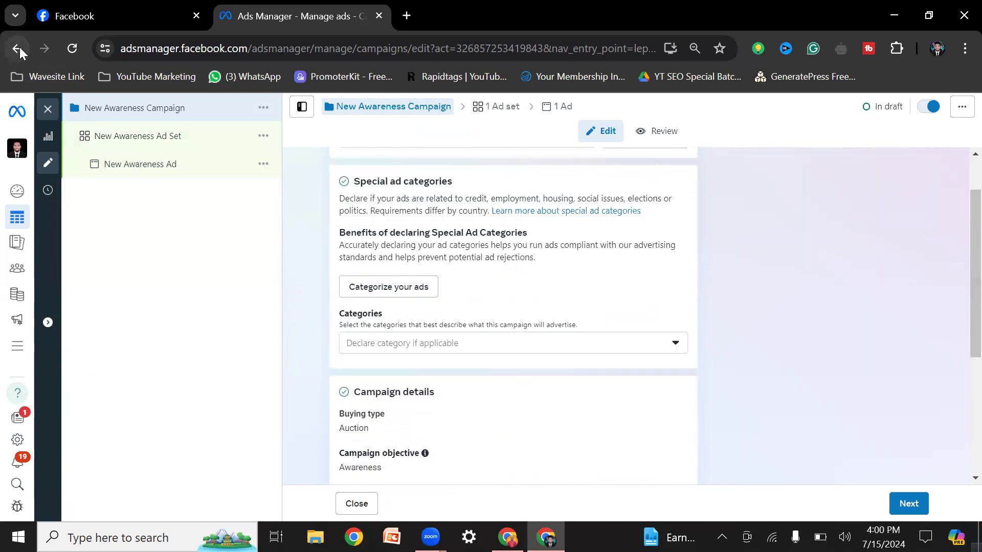
Close the awareness campaign editor and leave the campaign as an unpublished draft
{"action": "left_click", "coordinate": [48, 109]}
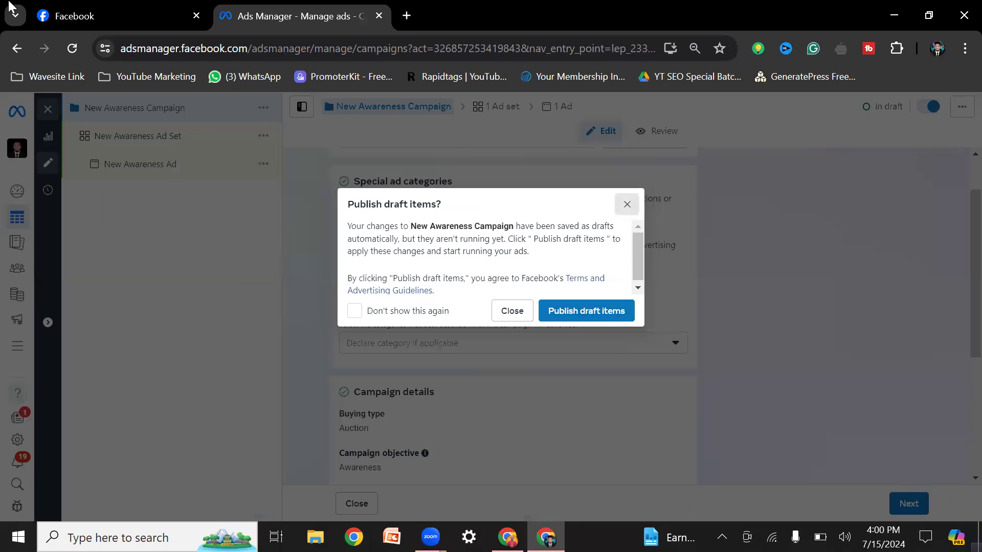
{"action": "left_click", "coordinate": [12, 50]}
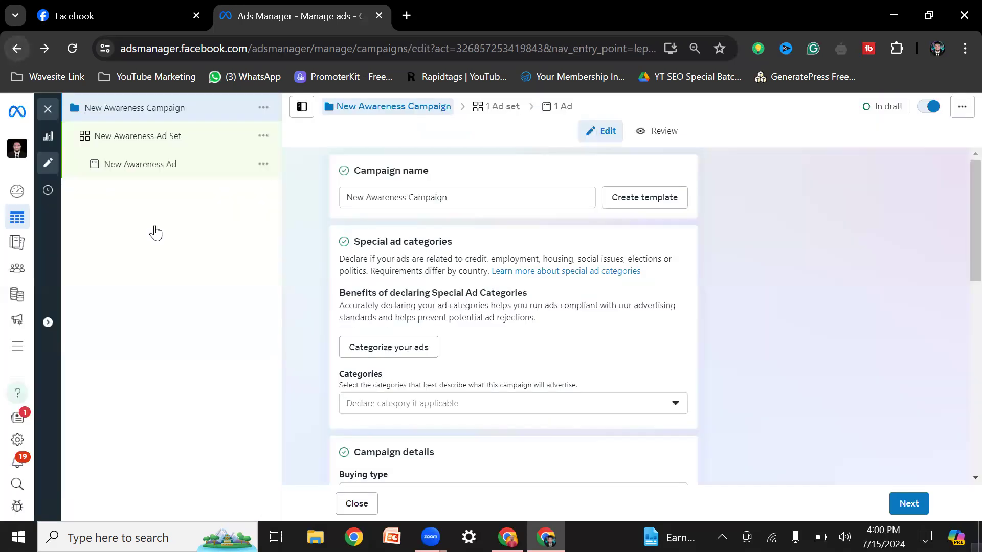
{"action": "left_click", "coordinate": [50, 127]}
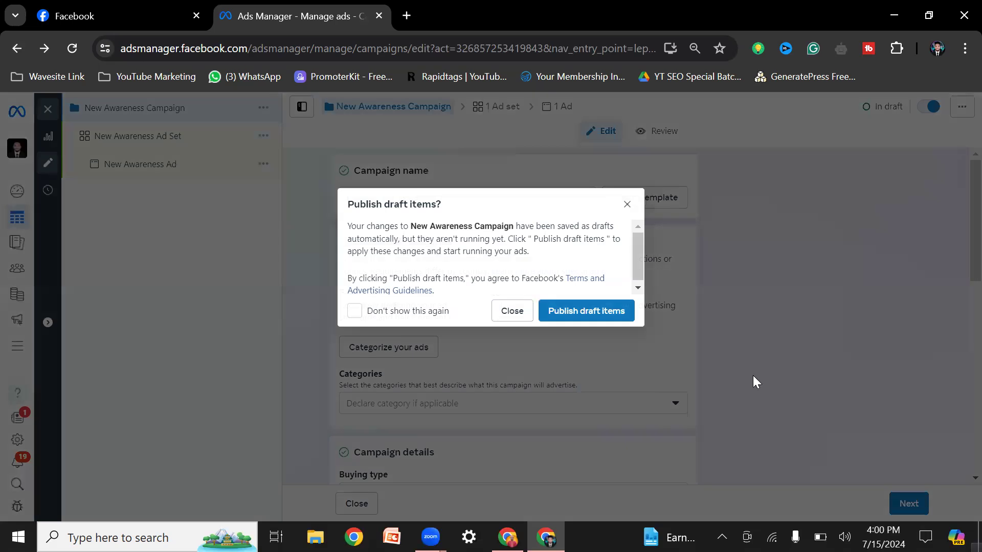
{"action": "left_click", "coordinate": [578, 316]}
{"action": "left_click", "coordinate": [636, 237]}
{"action": "left_click", "coordinate": [523, 313]}
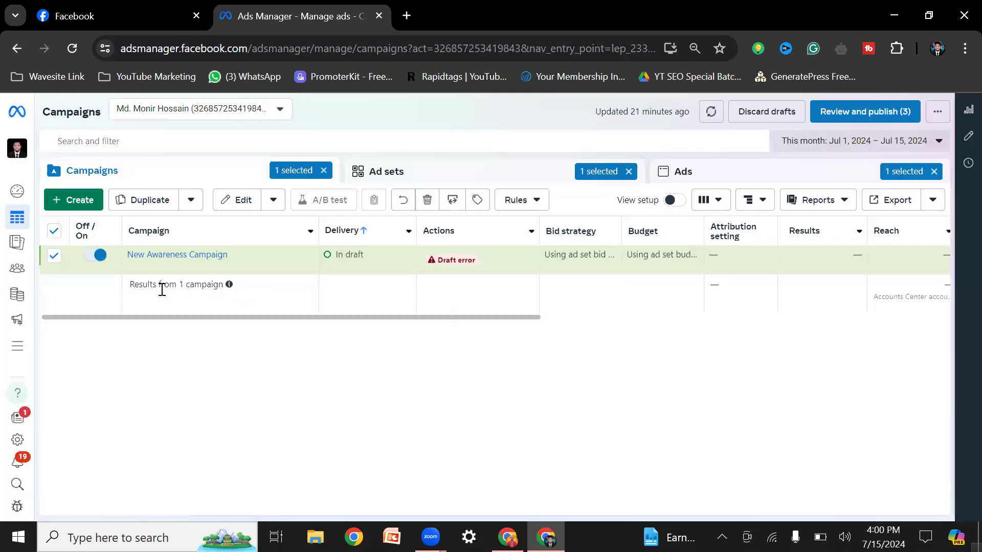
Create another Auction campaign with the Sales objective and the Advantage+ shopping campaign setup
{"action": "left_click", "coordinate": [72, 200]}
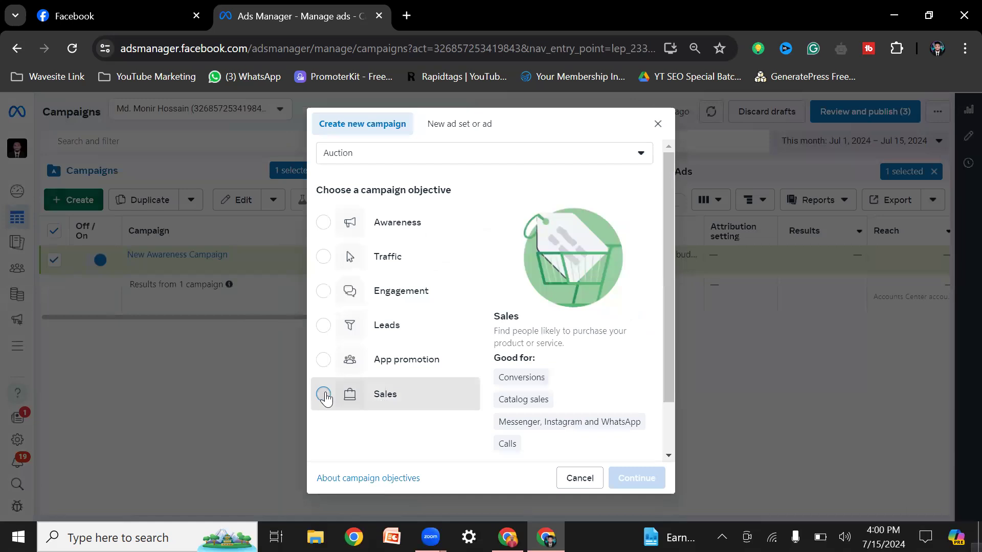
{"action": "left_click", "coordinate": [323, 394]}
{"action": "left_click", "coordinate": [636, 478]}
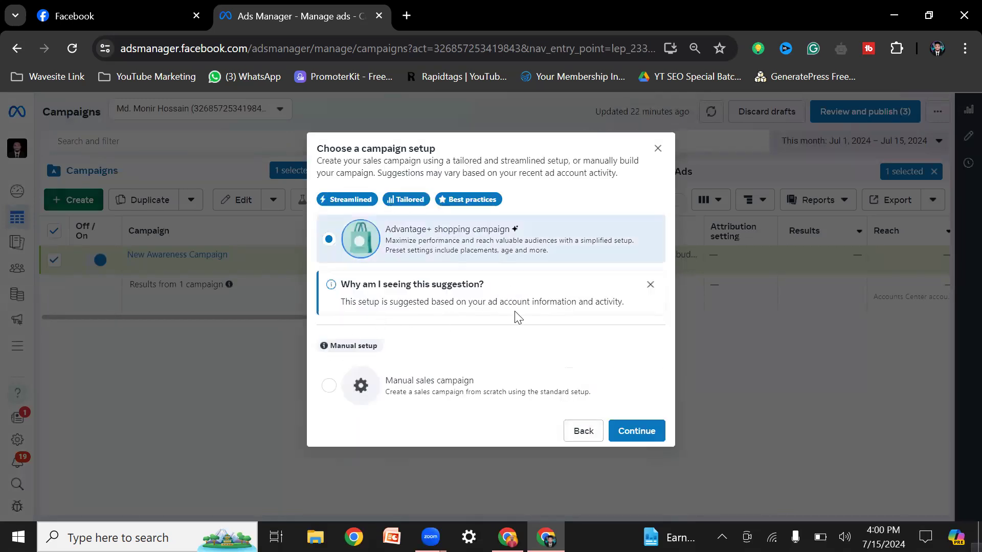
{"action": "left_click", "coordinate": [638, 435]}
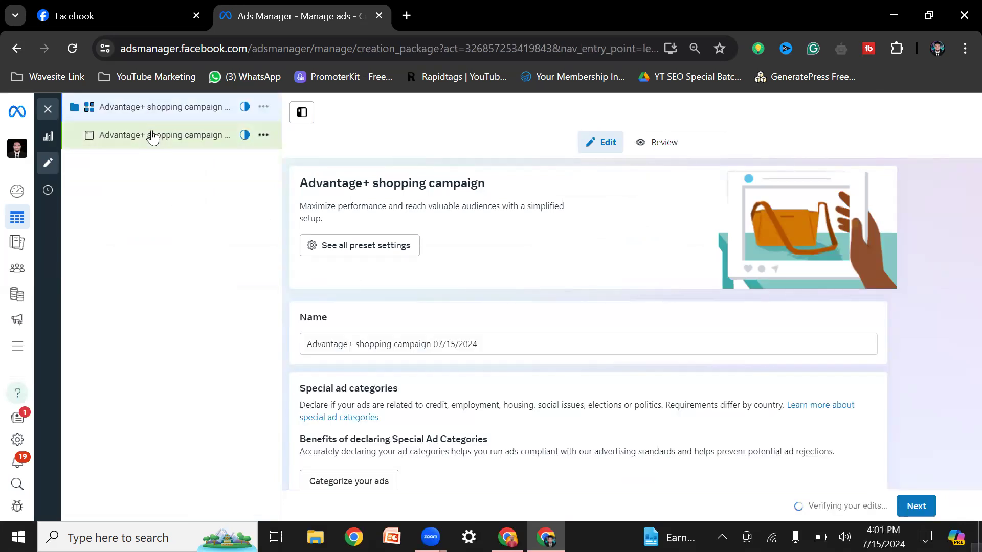
{"action": "scroll", "coordinate": [449, 307], "scroll_direction": "down", "scroll_amount": 2}
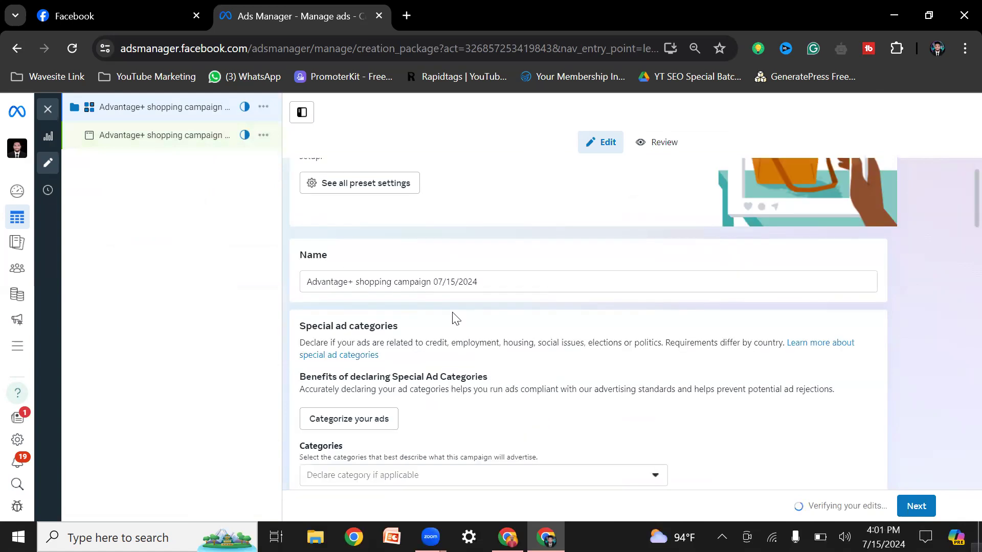
Review the Advantage+ shopping campaign's settings, from name and special ad categories to catalog ads, conversion location and pixel, and return to the campaigns list
{"action": "scroll", "coordinate": [488, 335], "scroll_direction": "down", "scroll_amount": 5}
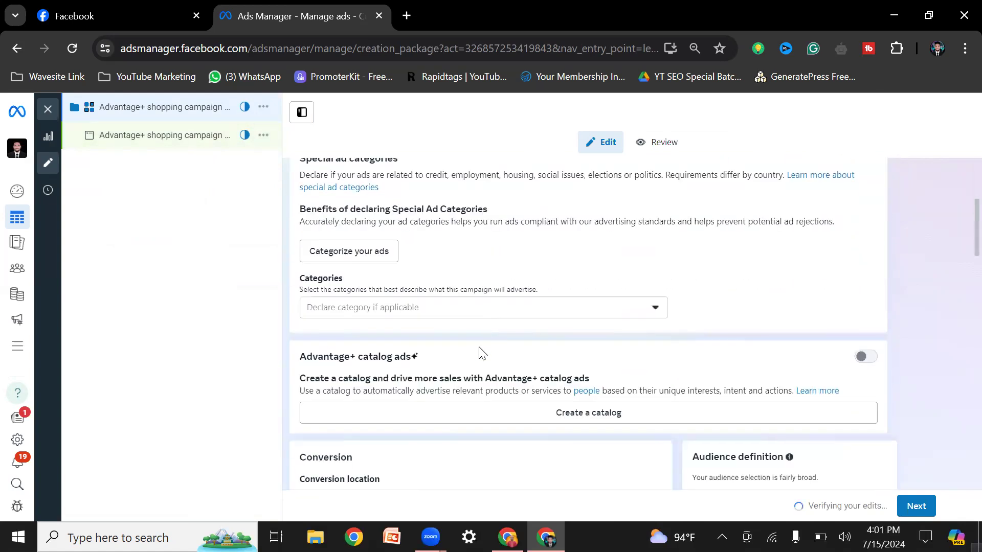
{"action": "scroll", "coordinate": [423, 340], "scroll_direction": "down", "scroll_amount": 10}
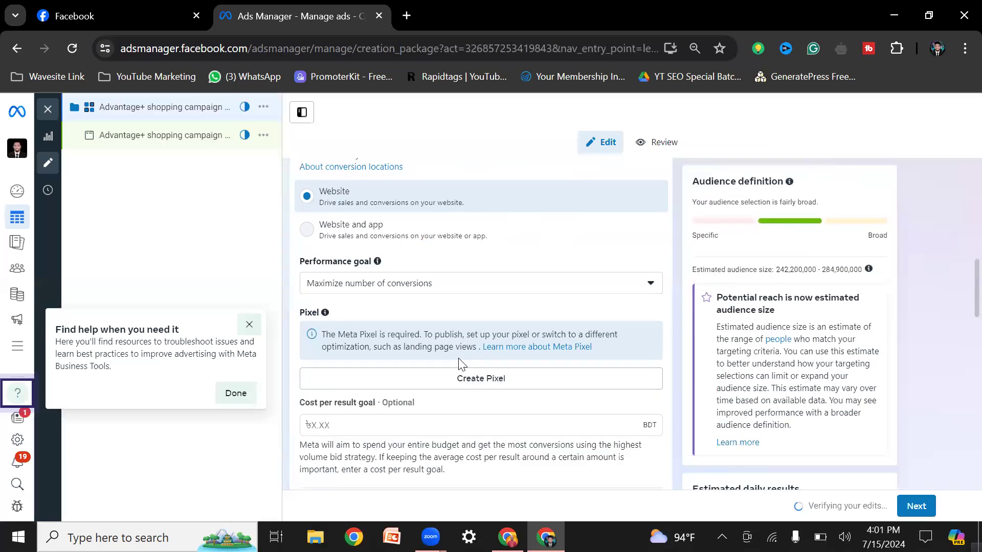
{"action": "scroll", "coordinate": [480, 367], "scroll_direction": "up", "scroll_amount": 15}
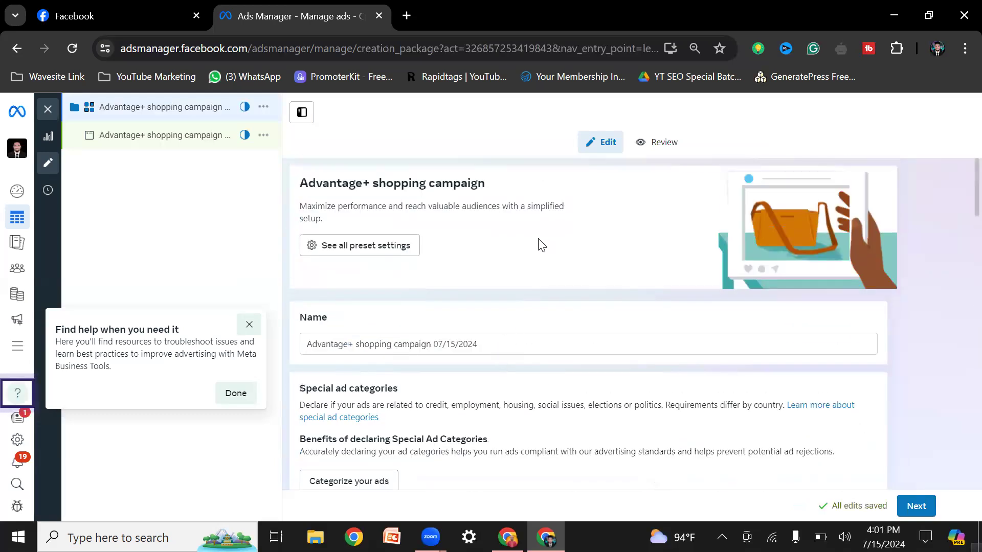
{"action": "left_click", "coordinate": [16, 48]}
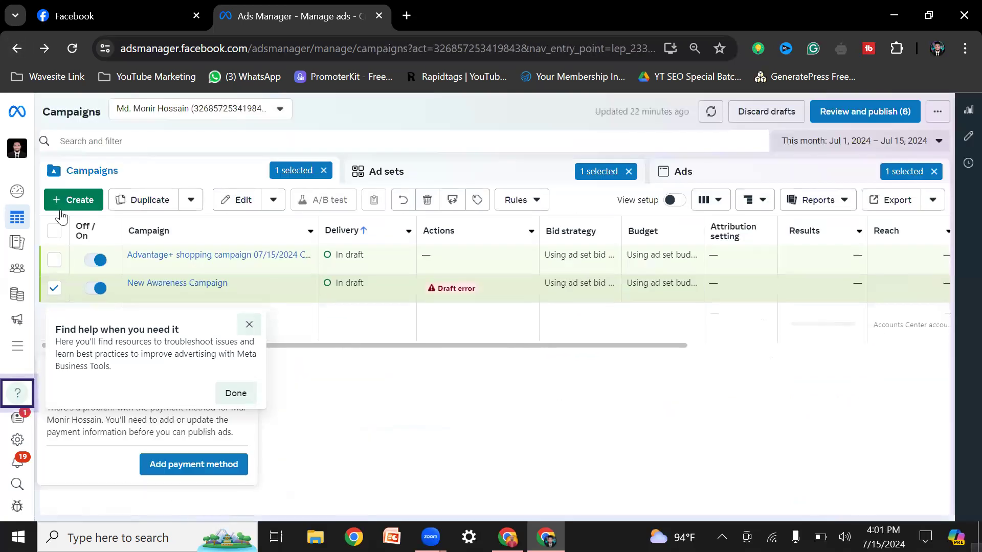
Return to the New Awareness Campaign's editor and back out of it without publishing the draft items or adding payment information
{"action": "left_click", "coordinate": [17, 49]}
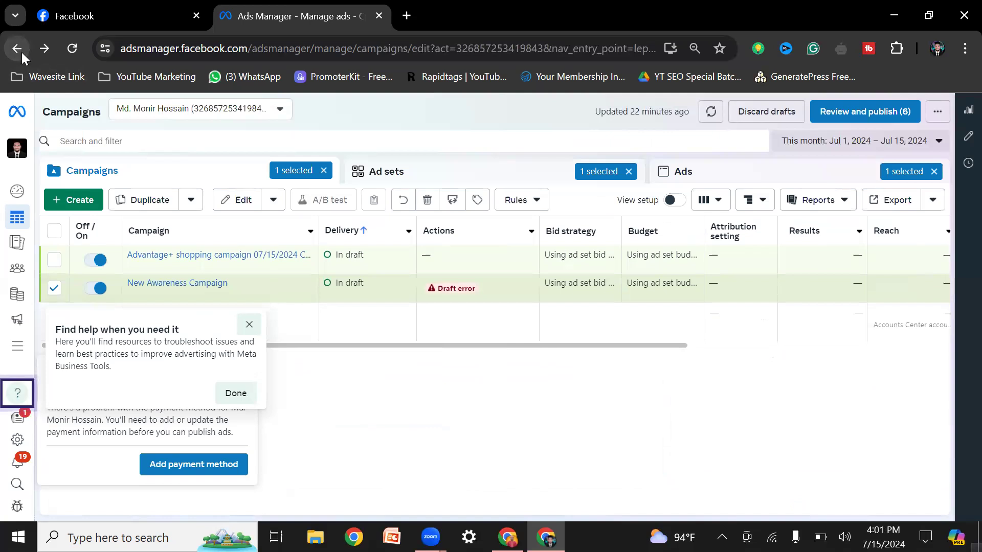
{"action": "left_click", "coordinate": [249, 324]}
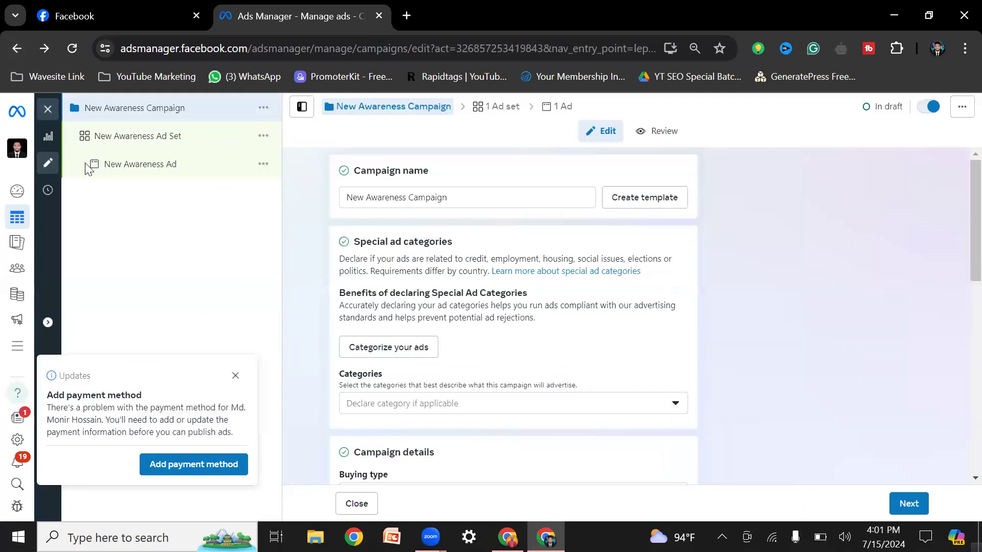
{"action": "left_click", "coordinate": [47, 109]}
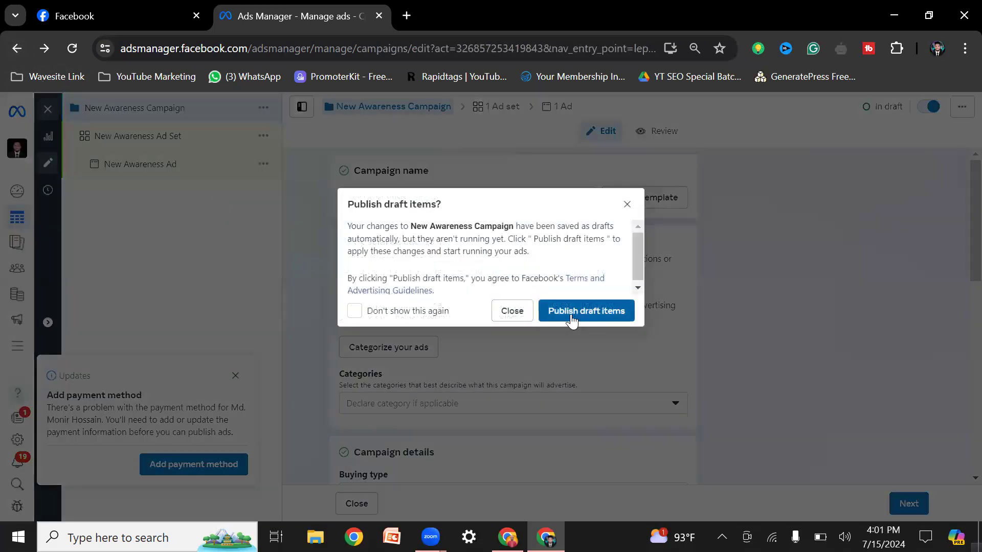
{"action": "left_click", "coordinate": [502, 311]}
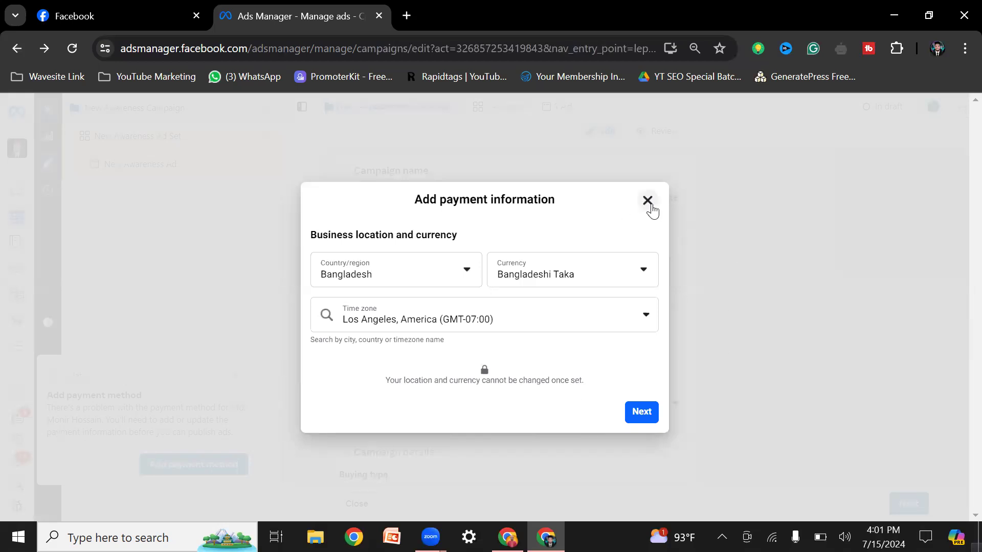
{"action": "left_click", "coordinate": [12, 51]}
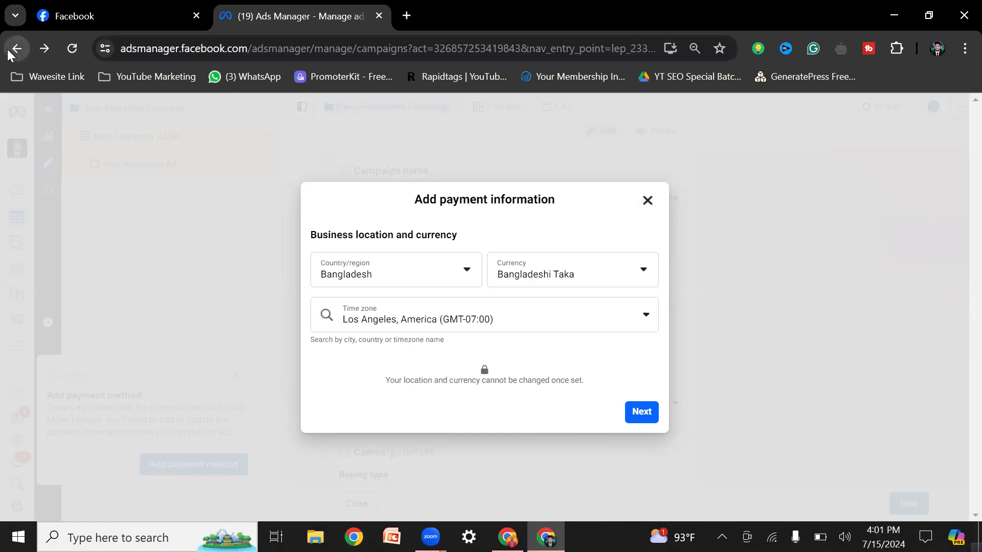